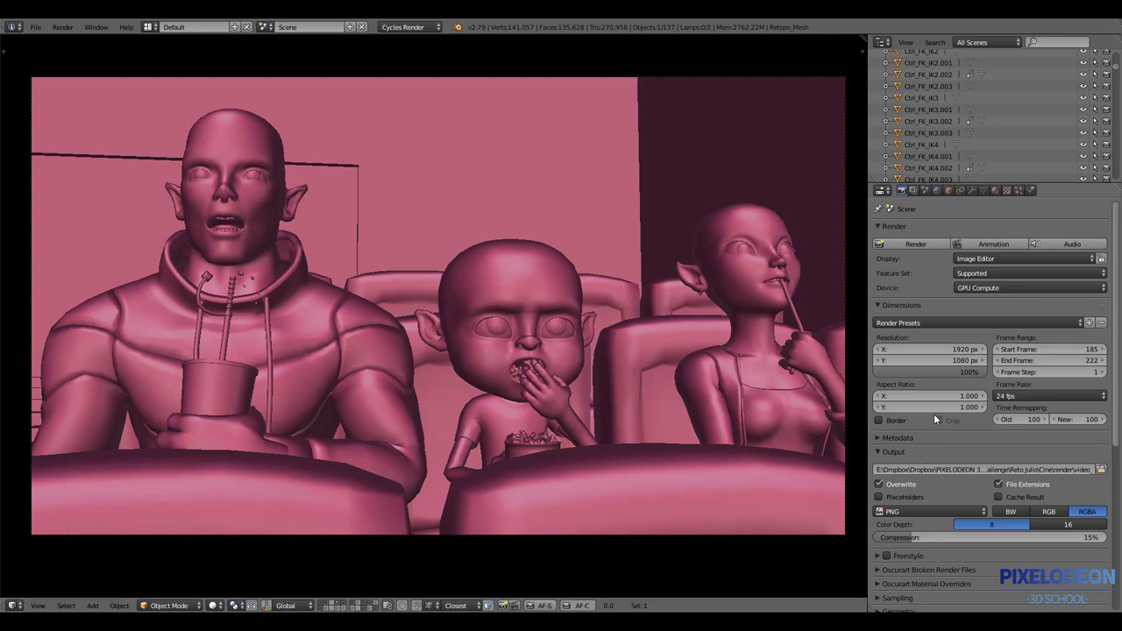
Confirm the render device, then set Cycles compute to CUDA with the GeForce GTX 1070 in User Preferences.
{"action": "left_click", "coordinate": [1064, 287]}
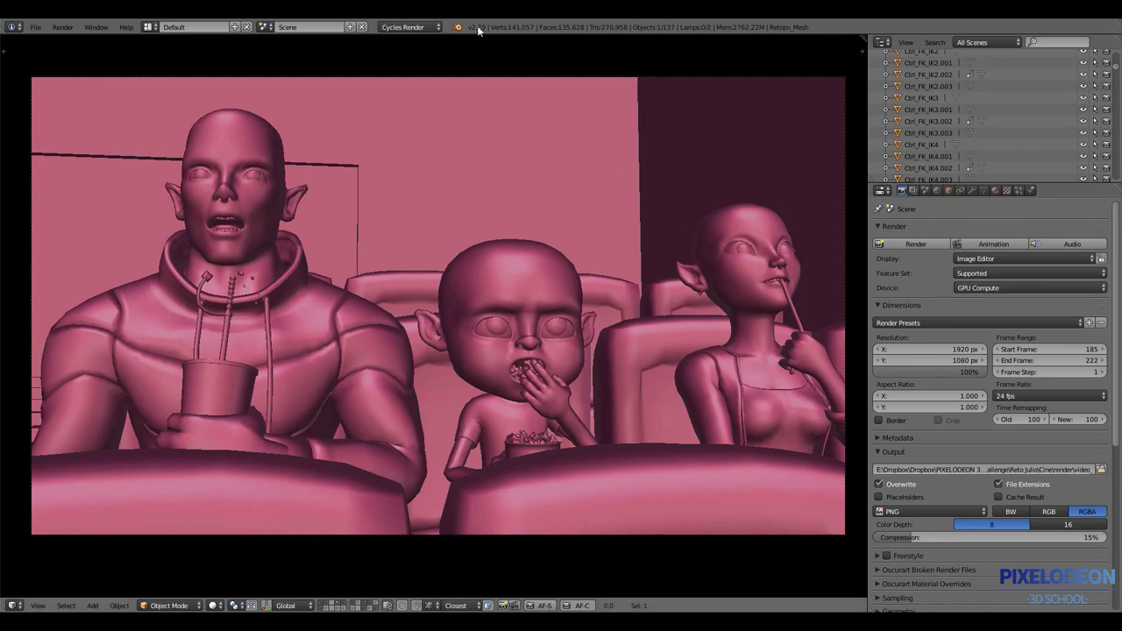
{"action": "left_click", "coordinate": [1001, 286]}
{"action": "left_click", "coordinate": [36, 27]}
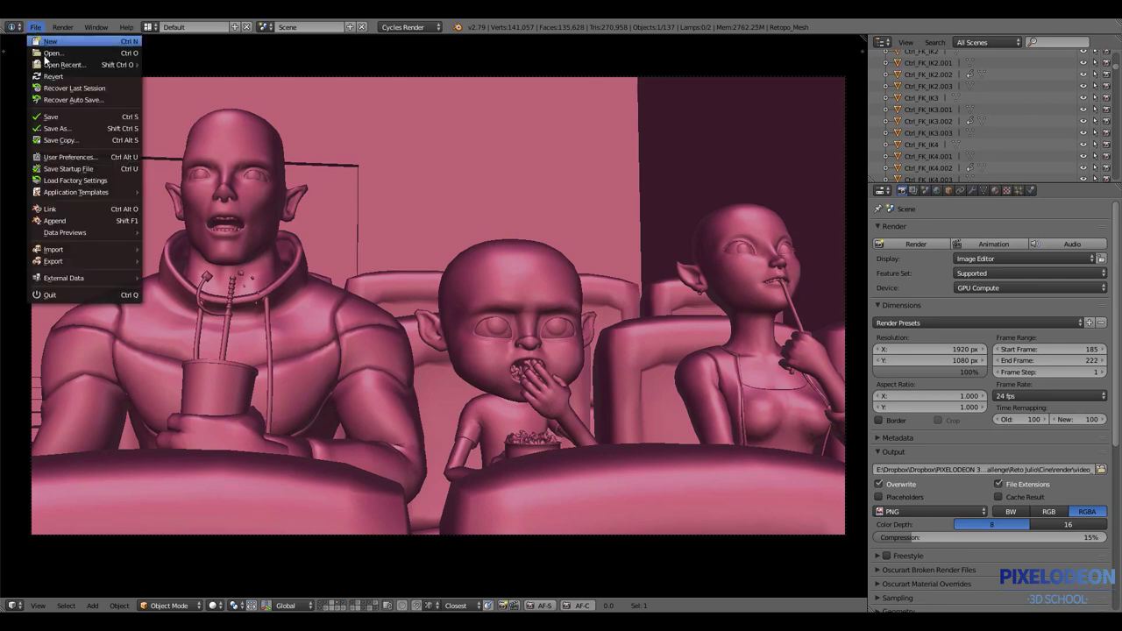
{"action": "left_click", "coordinate": [91, 158]}
{"action": "left_click_drag", "start_coordinate": [390, 29], "coordinate": [464, 39]}
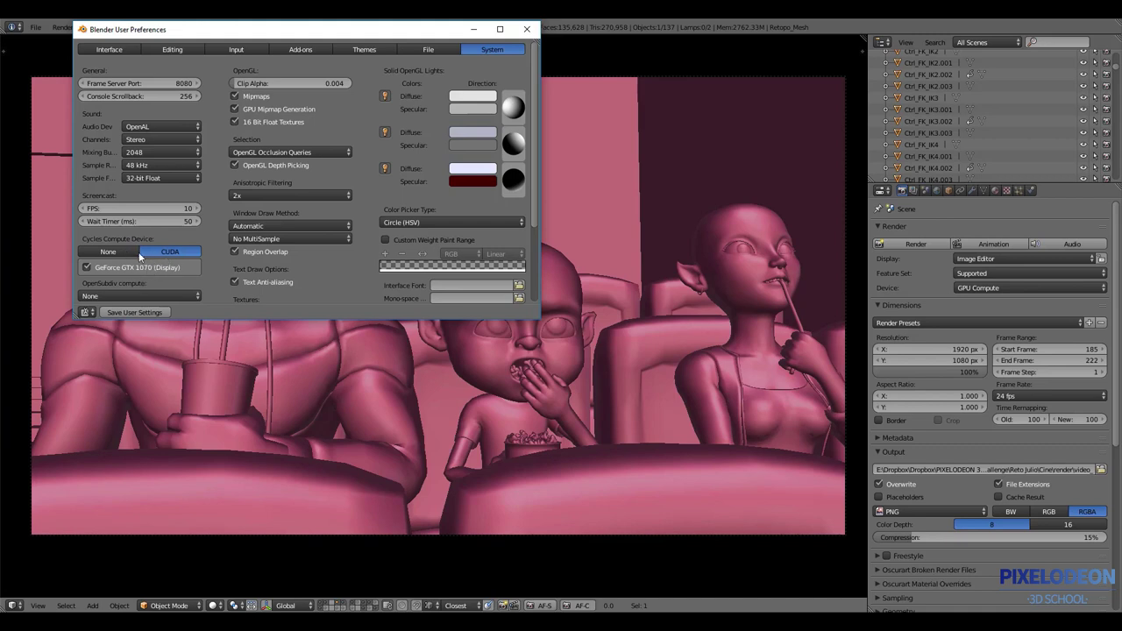
{"action": "left_click", "coordinate": [130, 252]}
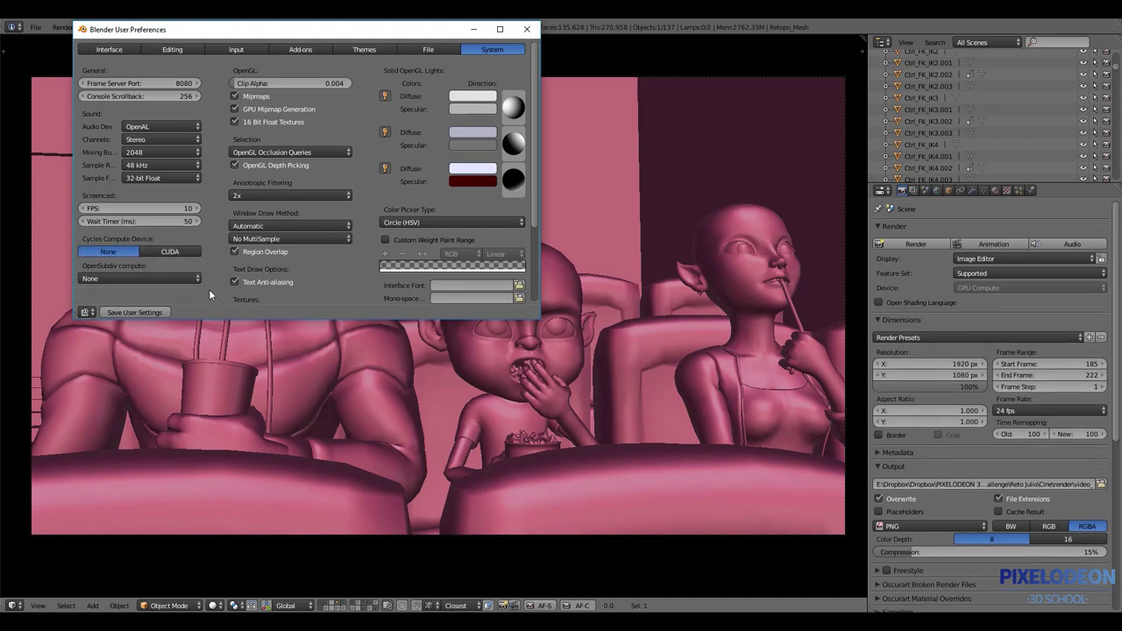
{"action": "left_click", "coordinate": [186, 252]}
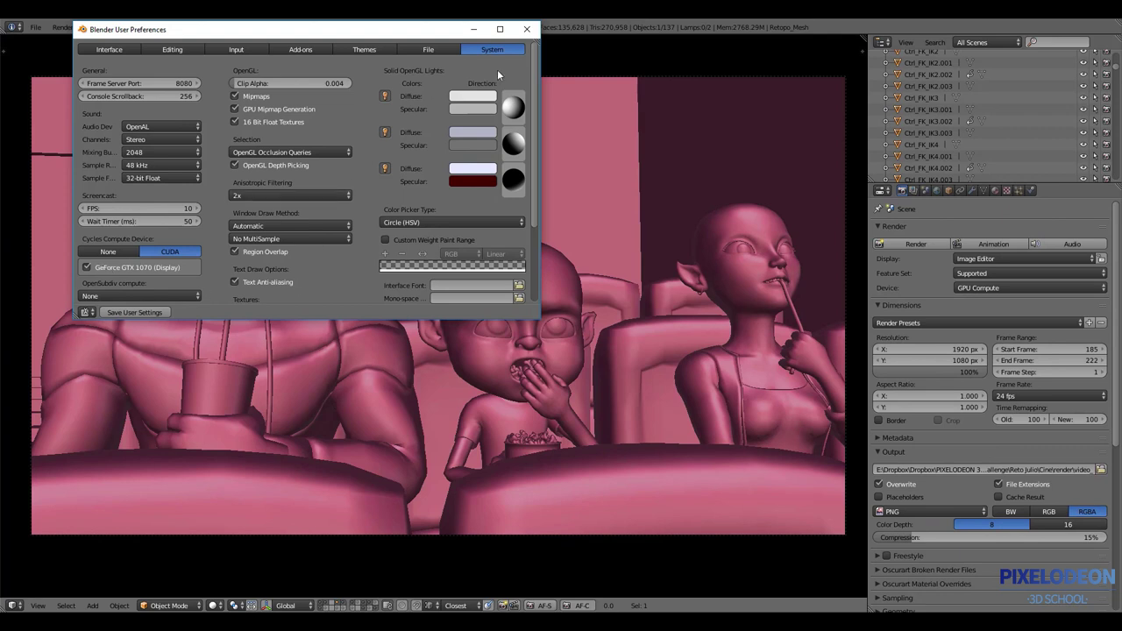
{"action": "left_click", "coordinate": [526, 29]}
Confirm GPU Compute is the render device, then leave the 12:43.06 render for the solid viewport.
{"action": "left_click", "coordinate": [1053, 289]}
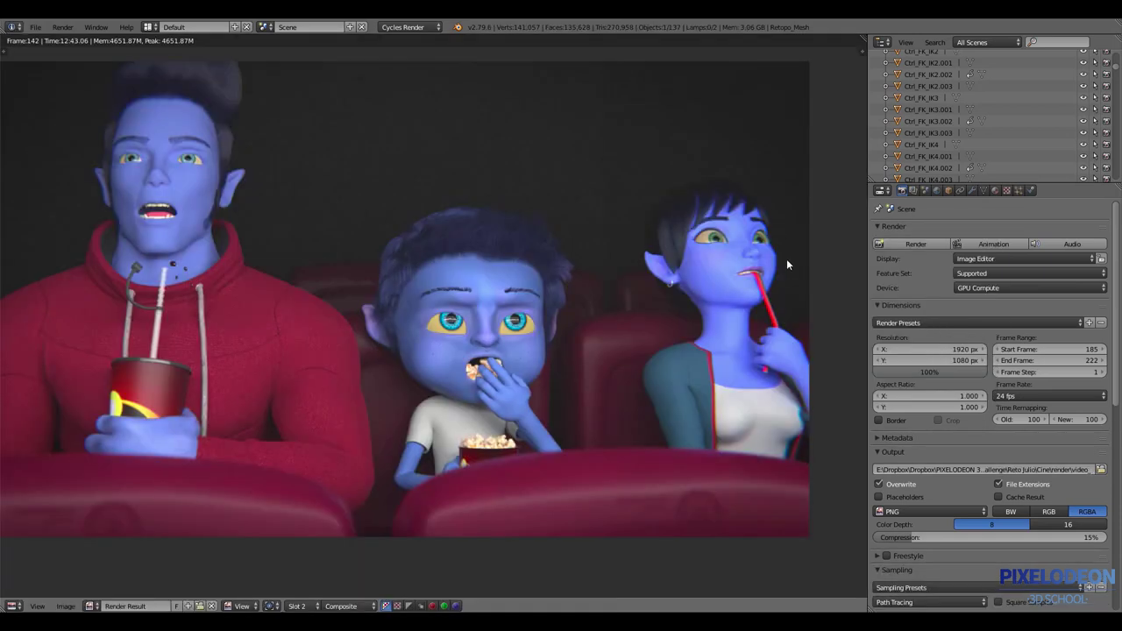
{"action": "key", "text": "Escape"}
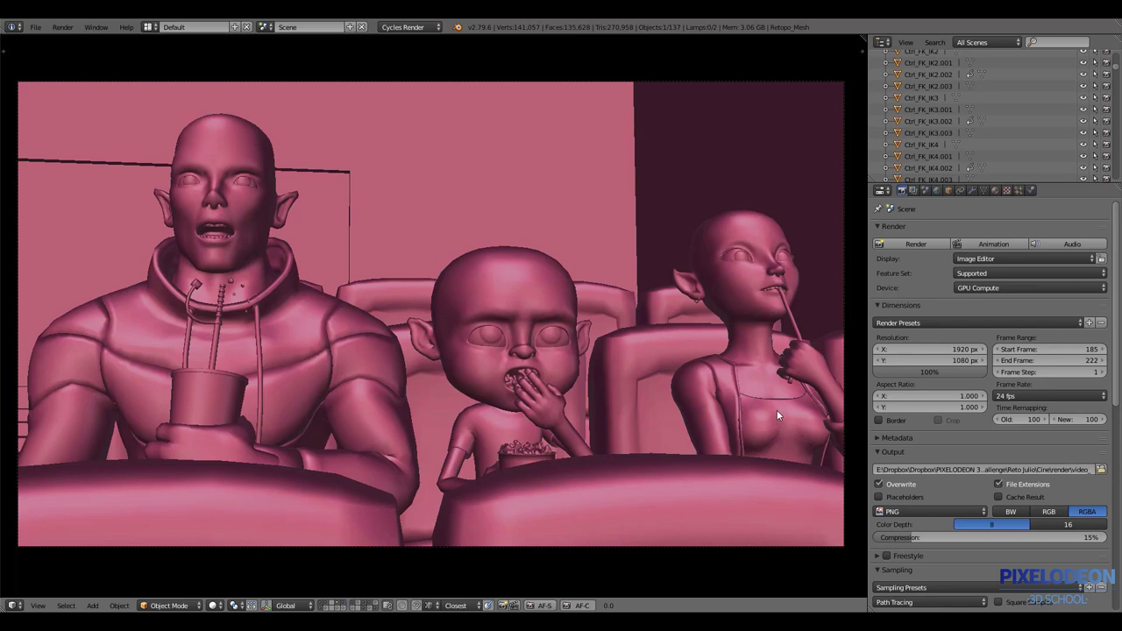
Enable the Intel Core i7-6700K CPU alongside the GeForce GTX 1070 for CUDA compute.
{"action": "left_click", "coordinate": [42, 33]}
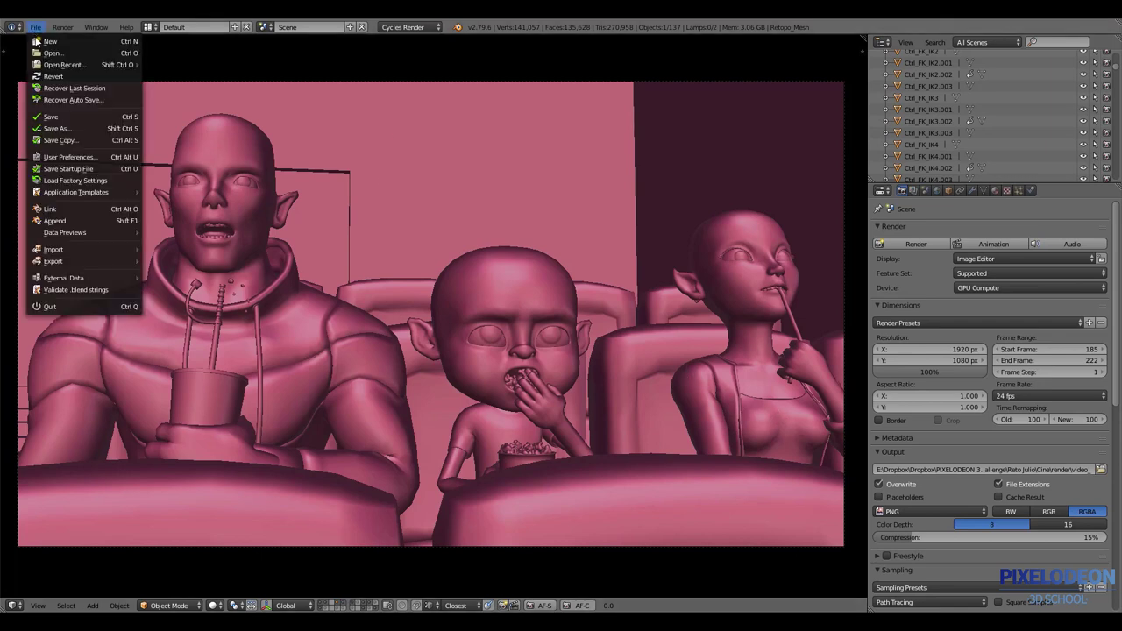
{"action": "left_click", "coordinate": [88, 158]}
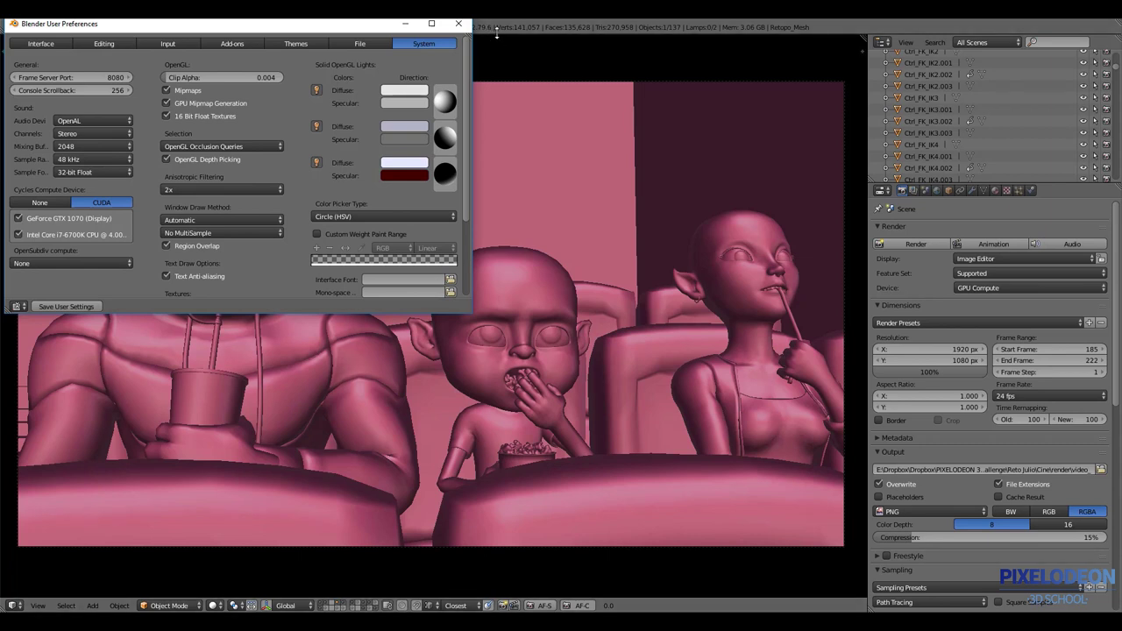
{"action": "left_click_drag", "start_coordinate": [380, 27], "coordinate": [389, 36]}
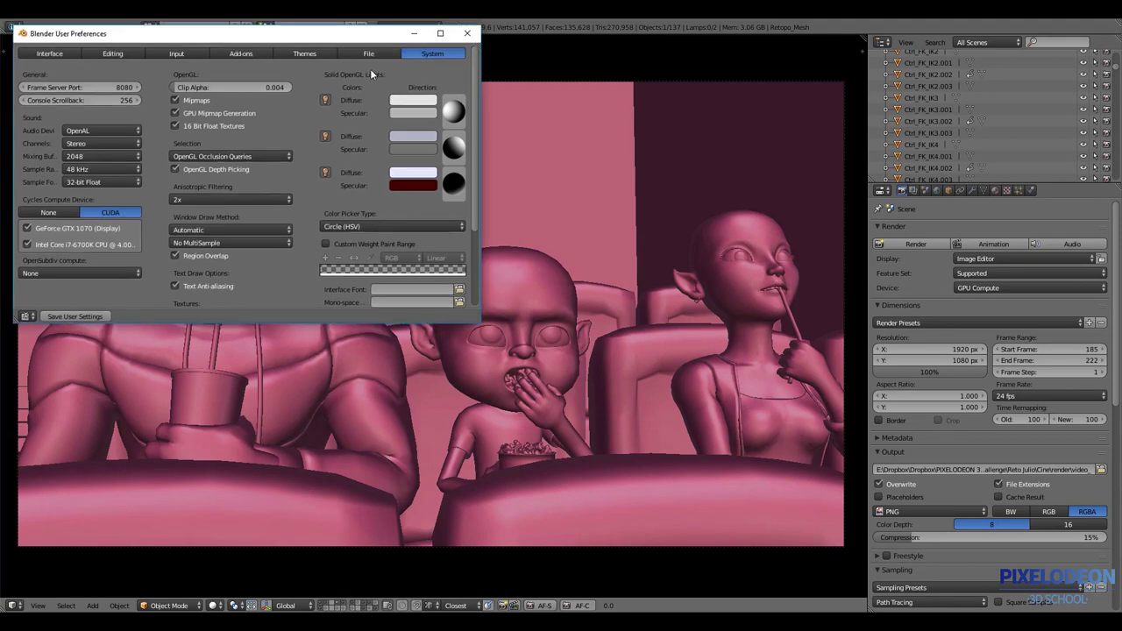
{"action": "left_click", "coordinate": [39, 242]}
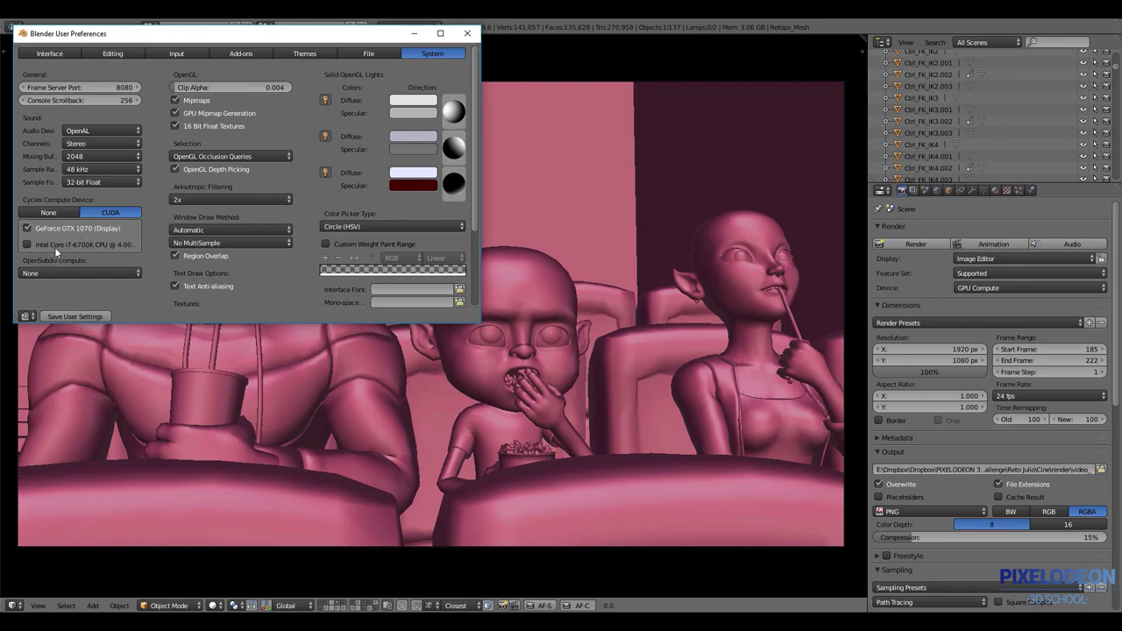
{"action": "left_click", "coordinate": [28, 246]}
{"action": "left_click", "coordinate": [468, 34]}
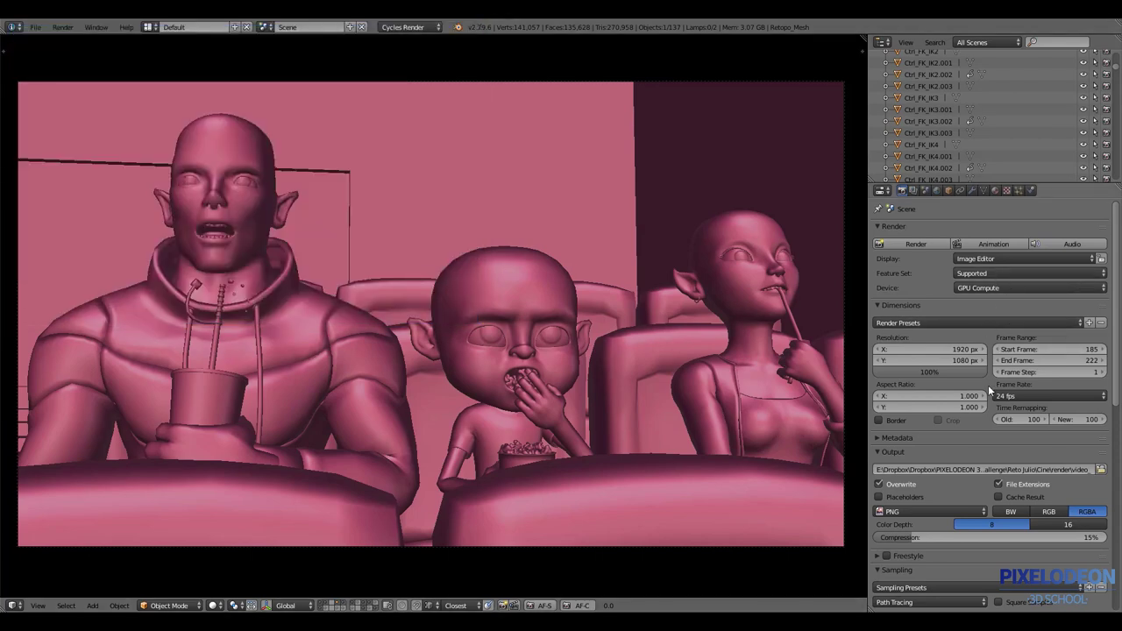
Keep GPU Compute as the Cycles render device.
{"action": "scroll", "coordinate": [989, 377], "scroll_direction": "down", "scroll_amount": 1}
{"action": "left_click", "coordinate": [1009, 268]}
{"action": "left_click", "coordinate": [996, 272]}
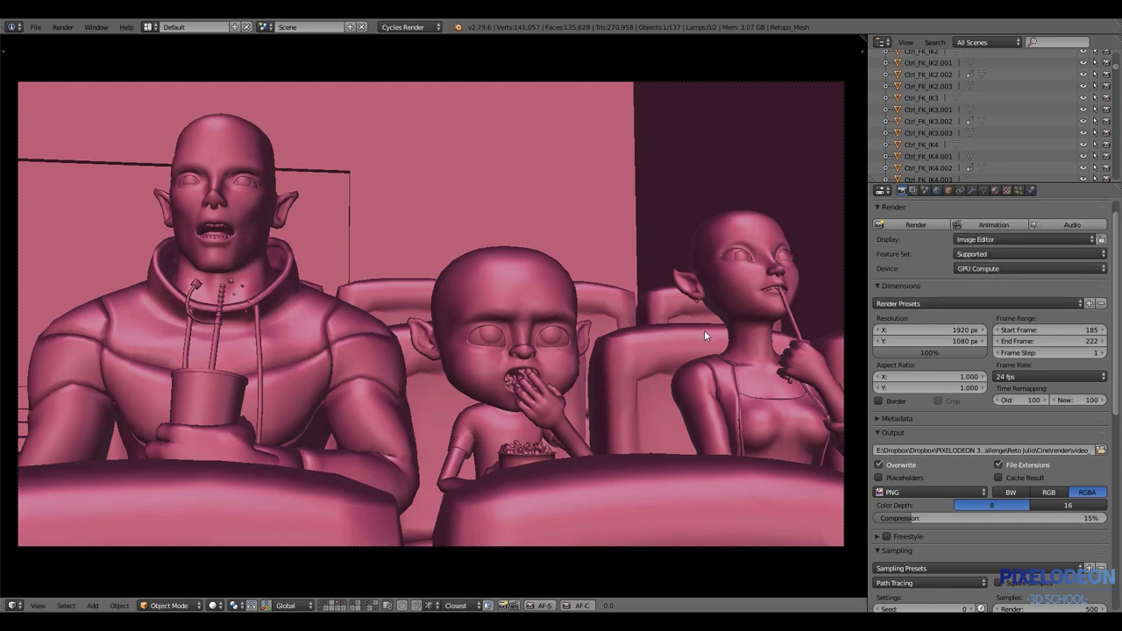
{"action": "scroll", "coordinate": [962, 280], "scroll_direction": "up", "scroll_amount": 1}
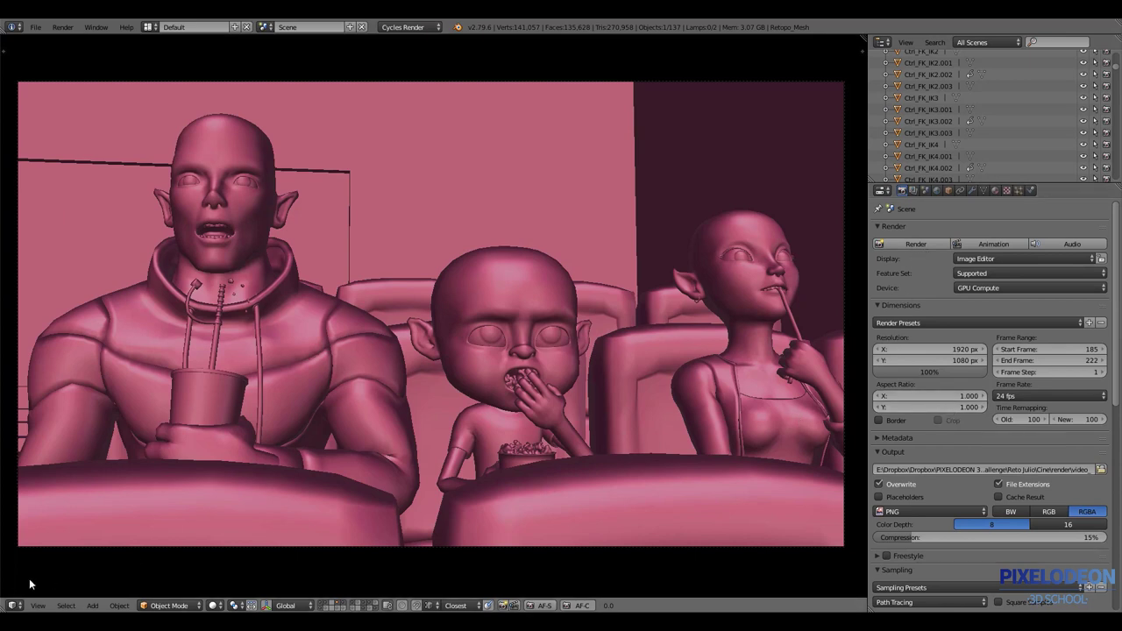
Show empty render Slot 1 in the UV/Image Editor and start rendering frame 142.
{"action": "left_click", "coordinate": [12, 605]}
{"action": "left_click", "coordinate": [53, 554]}
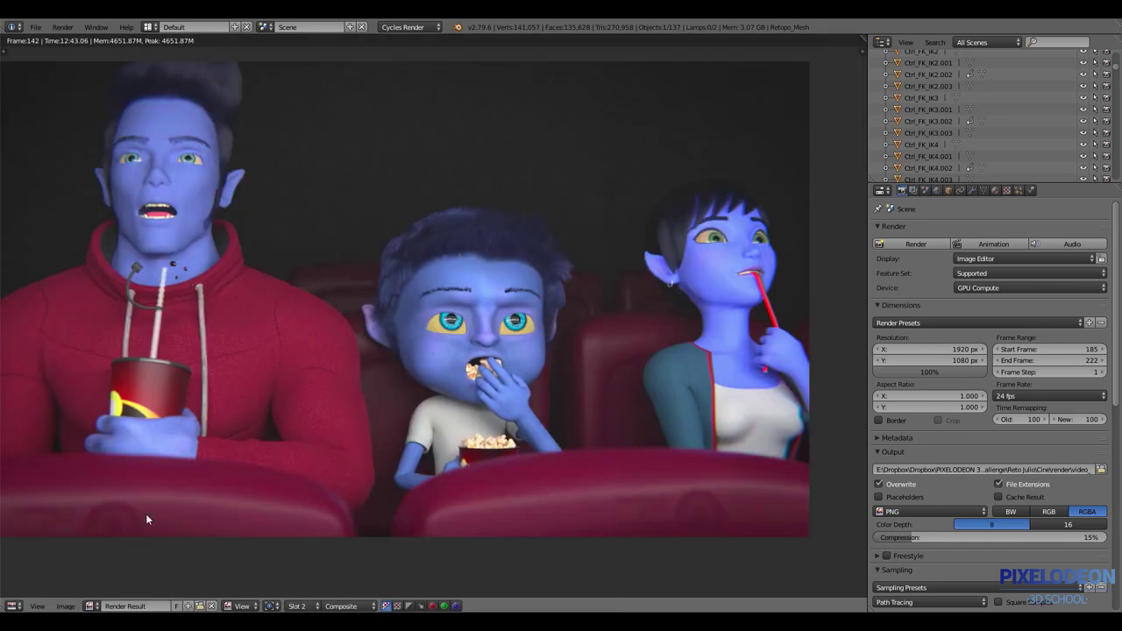
{"action": "left_click", "coordinate": [298, 606]}
{"action": "left_click", "coordinate": [303, 593]}
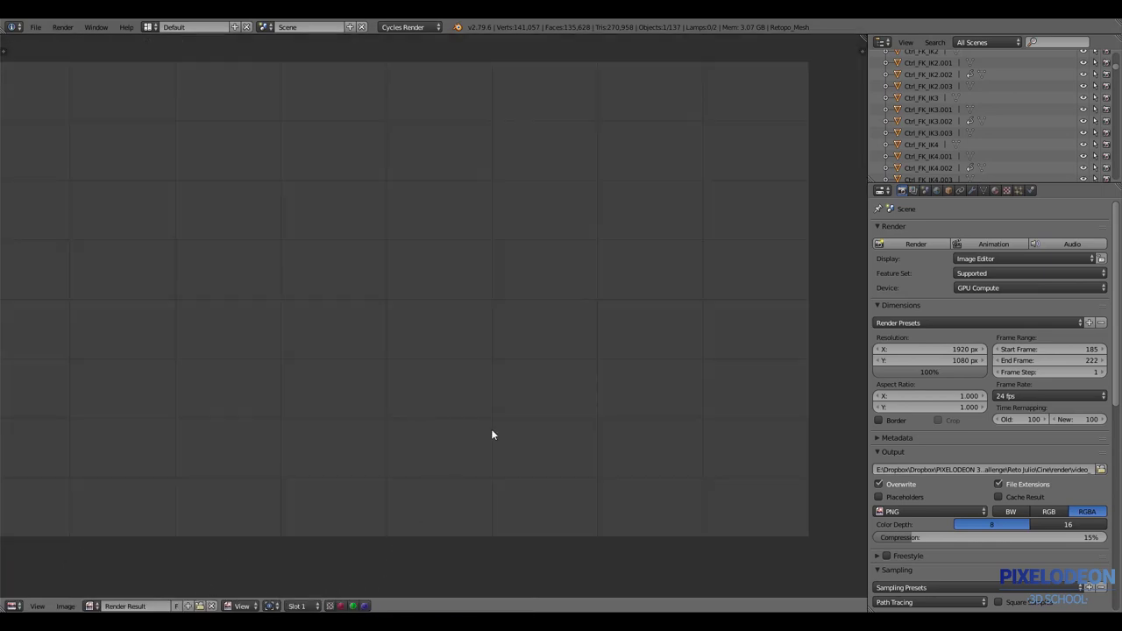
{"action": "middle_click_drag", "start_coordinate": [623, 373], "coordinate": [661, 392]}
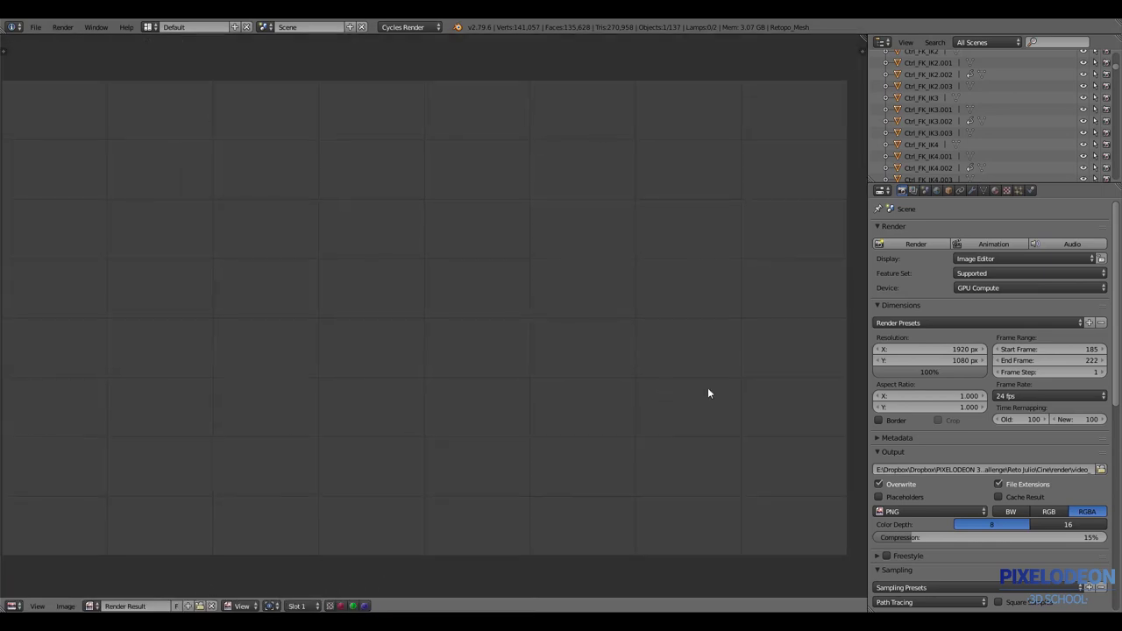
{"action": "left_click", "coordinate": [934, 243]}
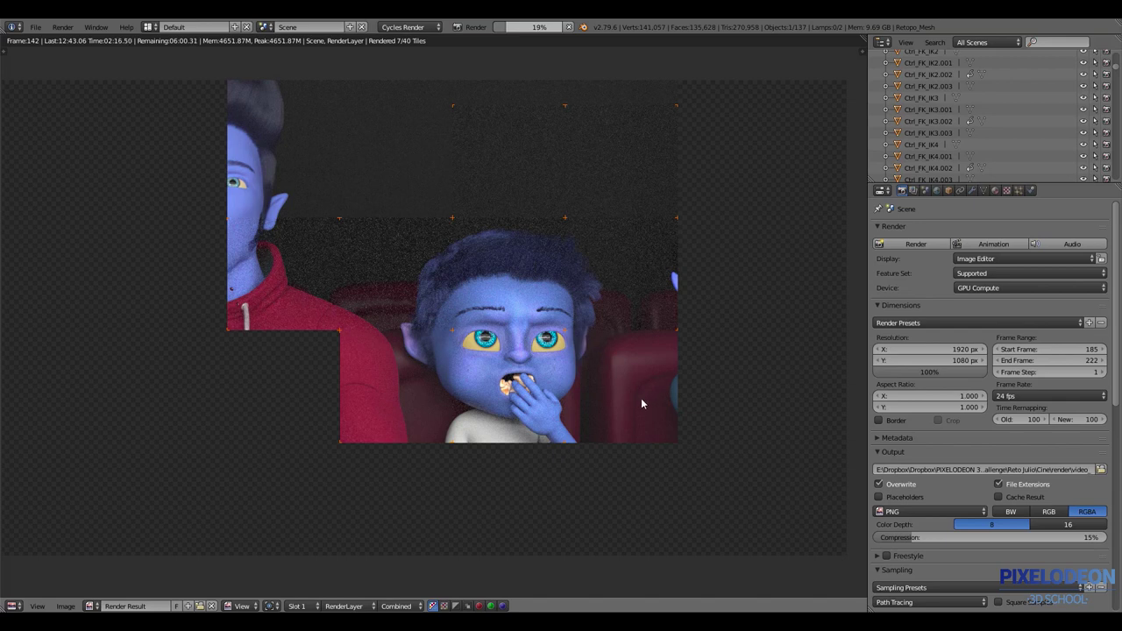
Cancel the frame 142 render at 2:19.14 and switch to the other Blender window.
{"action": "key", "text": "Escape"}
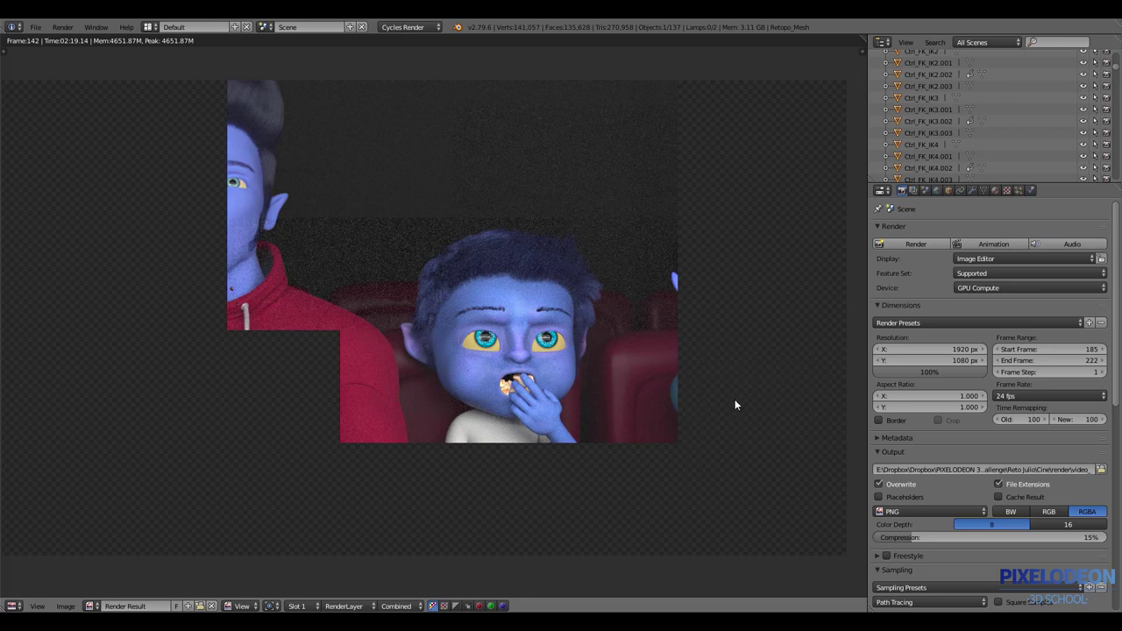
{"action": "key", "text": "alt+Tab"}
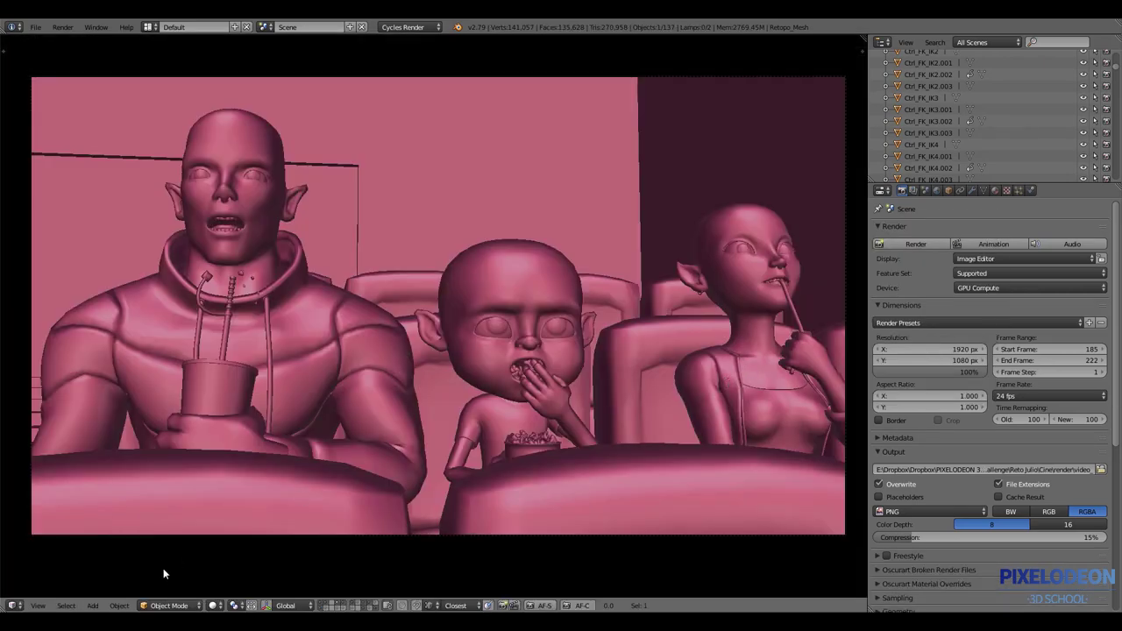
Switch the main view to the UV/Image Editor showing slot 4's 13:20.86 render.
{"action": "left_click", "coordinate": [16, 605]}
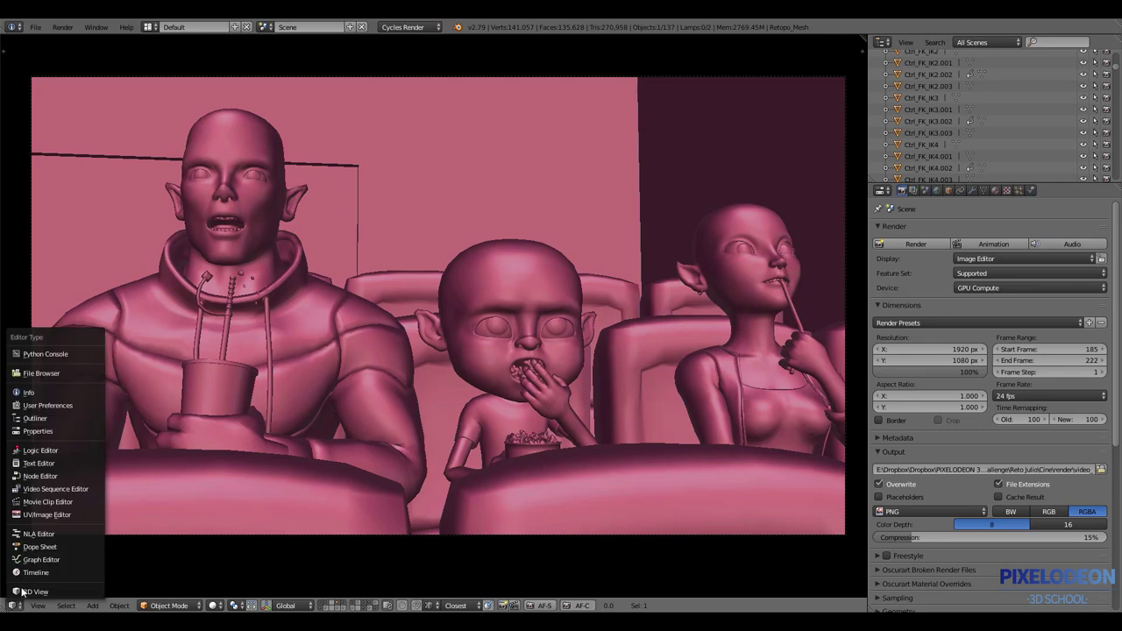
{"action": "left_click", "coordinate": [53, 514]}
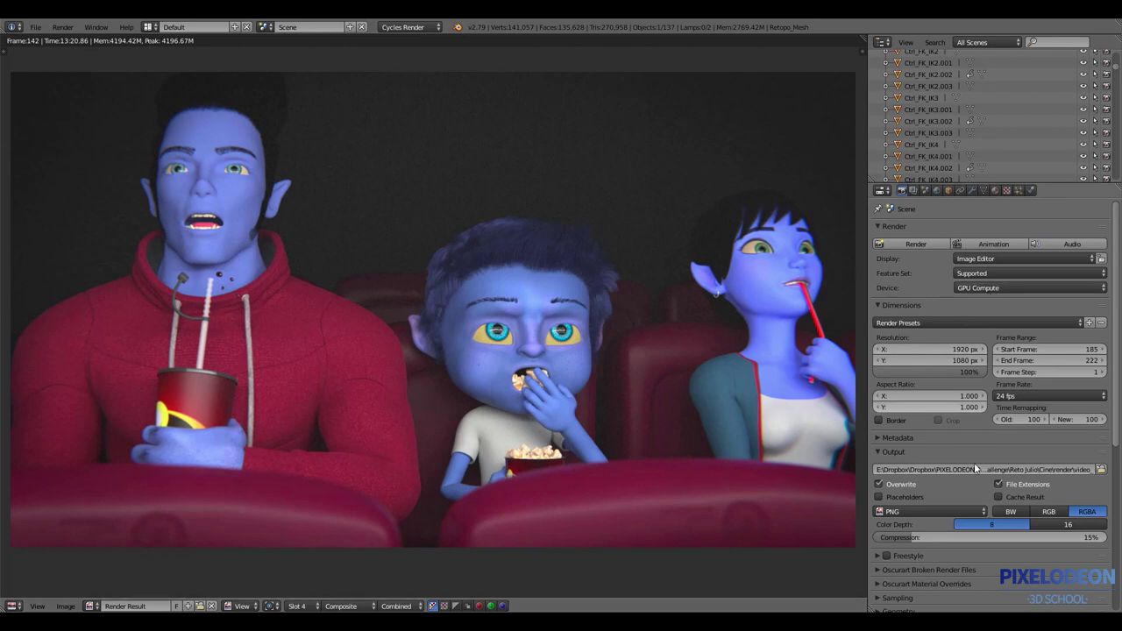
Scroll the properties panel beside the partly rendered frame 142 in Slot 1.
{"action": "scroll", "coordinate": [991, 522], "scroll_direction": "down", "scroll_amount": 5}
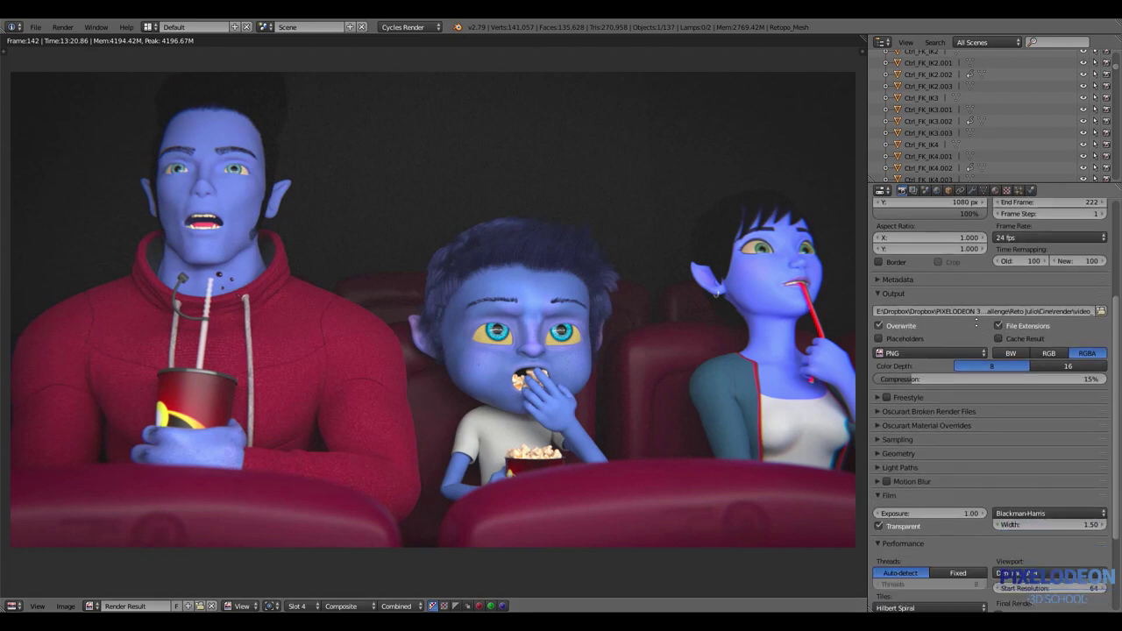
{"action": "scroll", "coordinate": [976, 323], "scroll_direction": "down", "scroll_amount": 3}
{"action": "scroll", "coordinate": [956, 394], "scroll_direction": "down", "scroll_amount": 2}
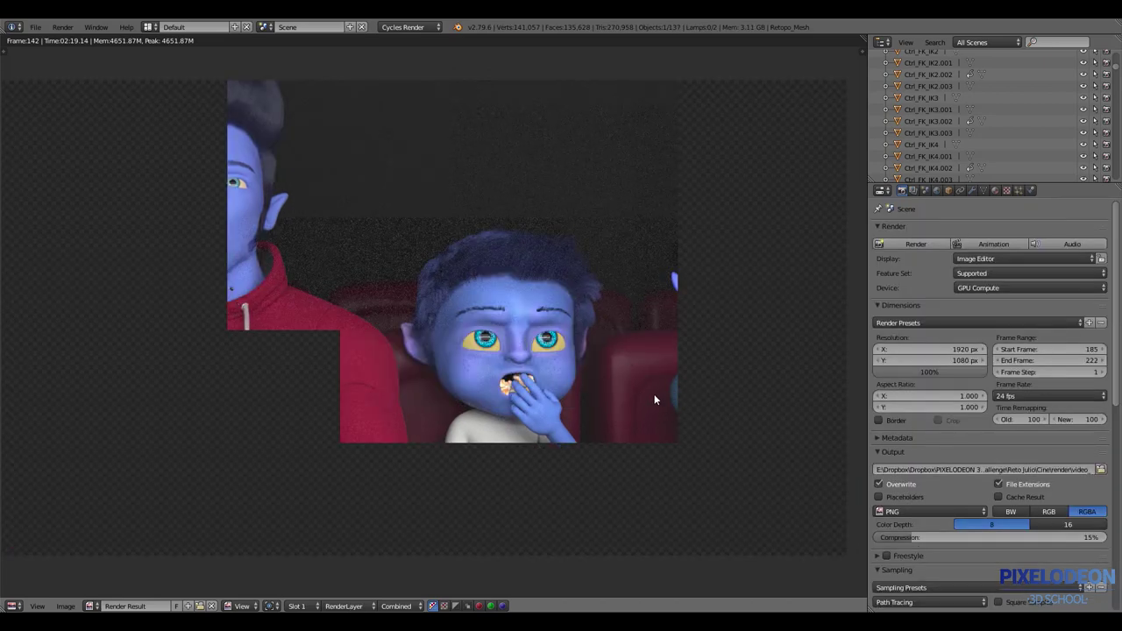
Check that Slot 5 is empty, then display Slot 4's 08:00.05 render.
{"action": "left_click", "coordinate": [312, 605]}
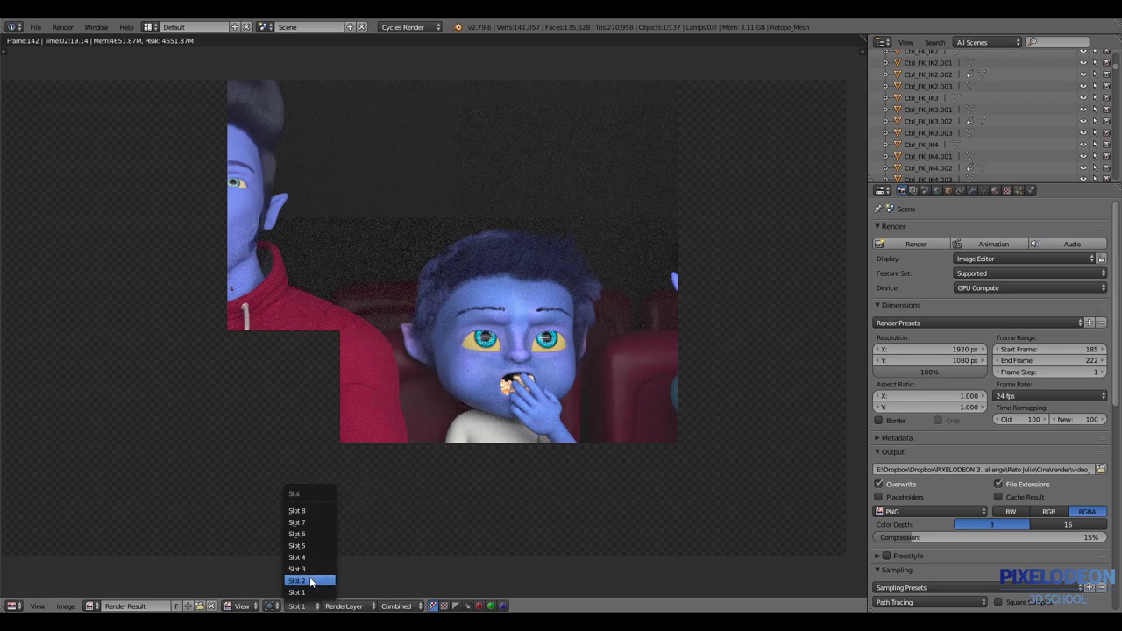
{"action": "left_click", "coordinate": [309, 559]}
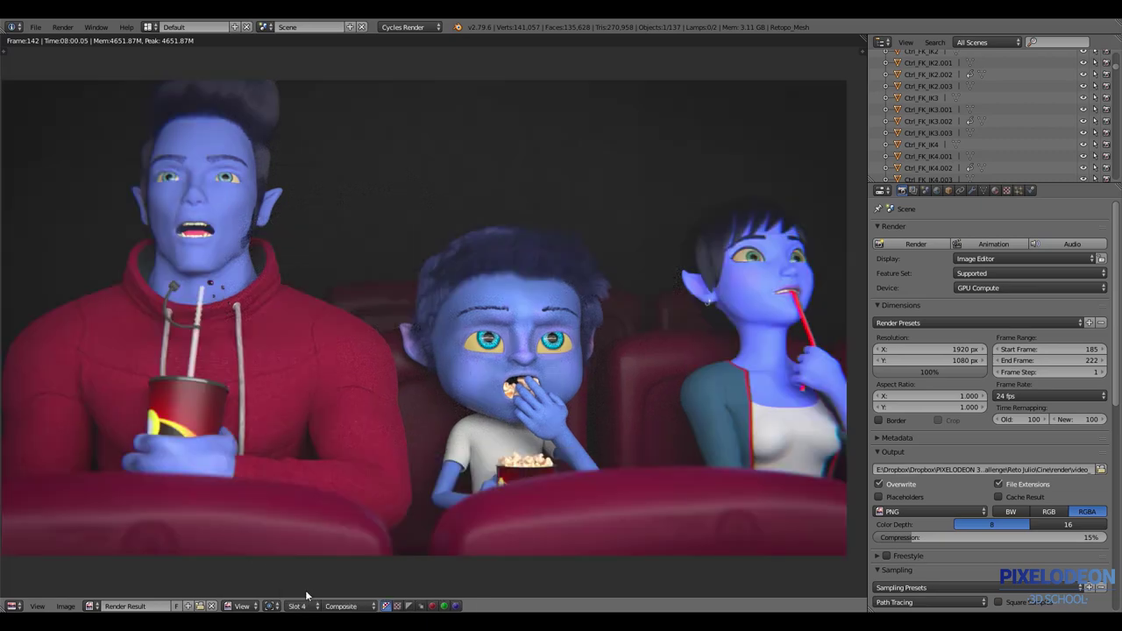
{"action": "left_click", "coordinate": [305, 605]}
{"action": "left_click", "coordinate": [309, 545]}
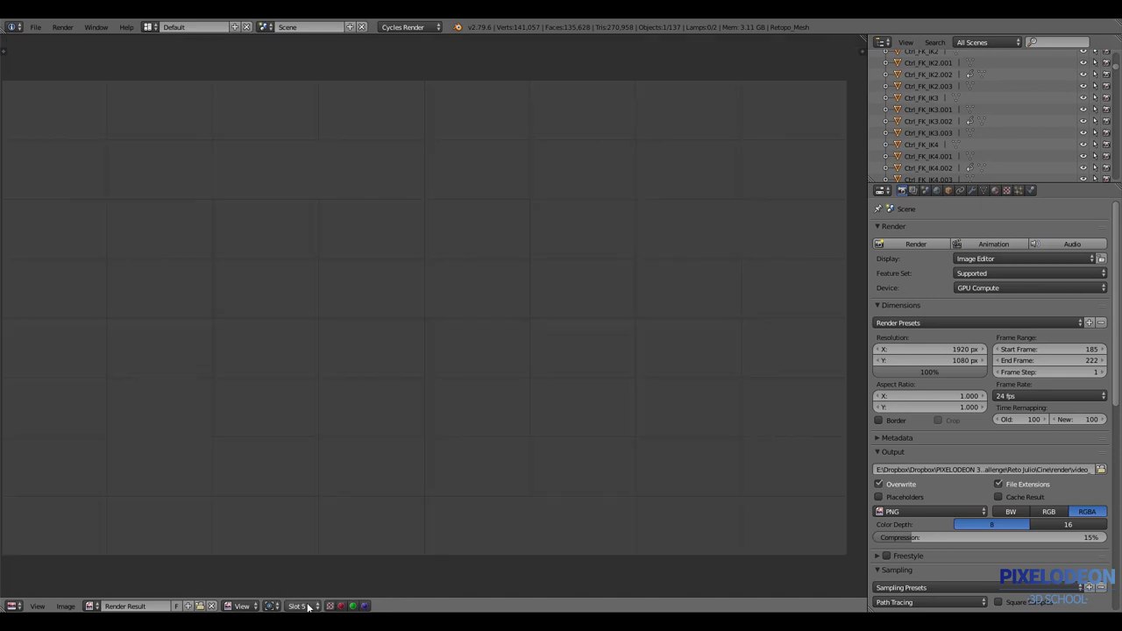
{"action": "left_click", "coordinate": [302, 606]}
{"action": "left_click", "coordinate": [308, 558]}
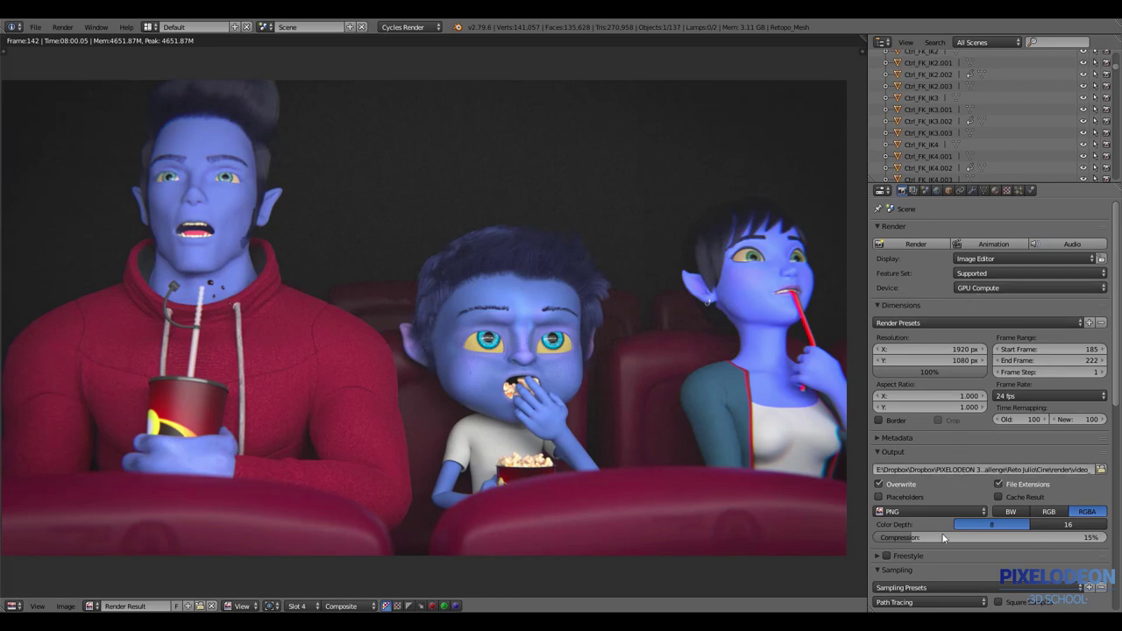
Set Cycles Performance tiles X and Y to 32.
{"action": "scroll", "coordinate": [973, 552], "scroll_direction": "down", "scroll_amount": 3}
{"action": "scroll", "coordinate": [982, 508], "scroll_direction": "down", "scroll_amount": 3}
{"action": "scroll", "coordinate": [999, 439], "scroll_direction": "down", "scroll_amount": 2}
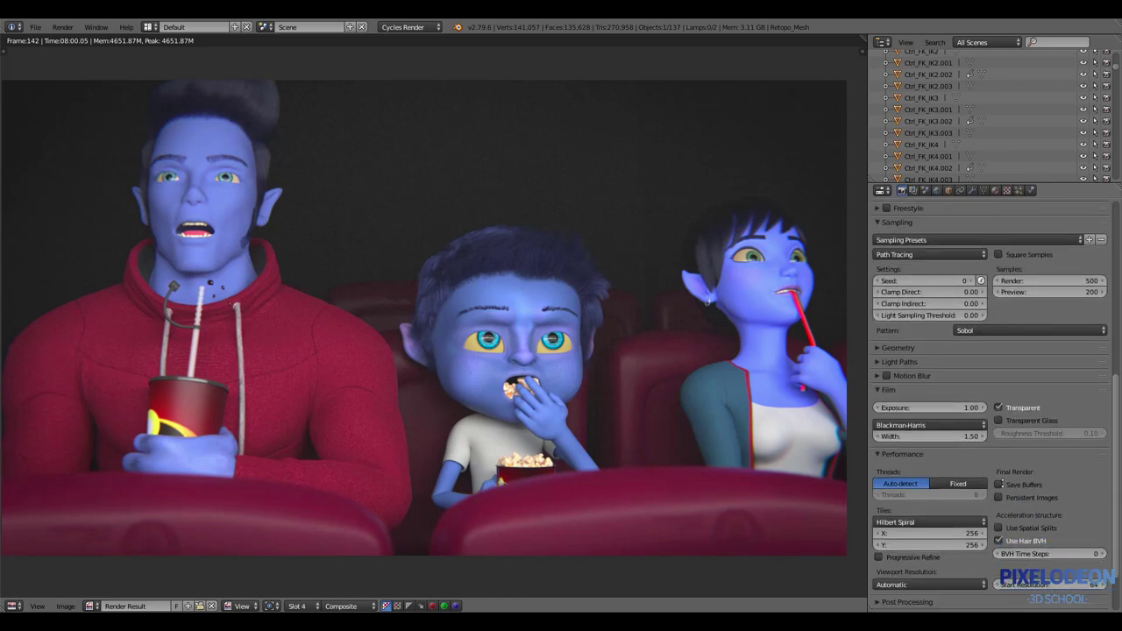
{"action": "scroll", "coordinate": [1019, 386], "scroll_direction": "down", "scroll_amount": 2}
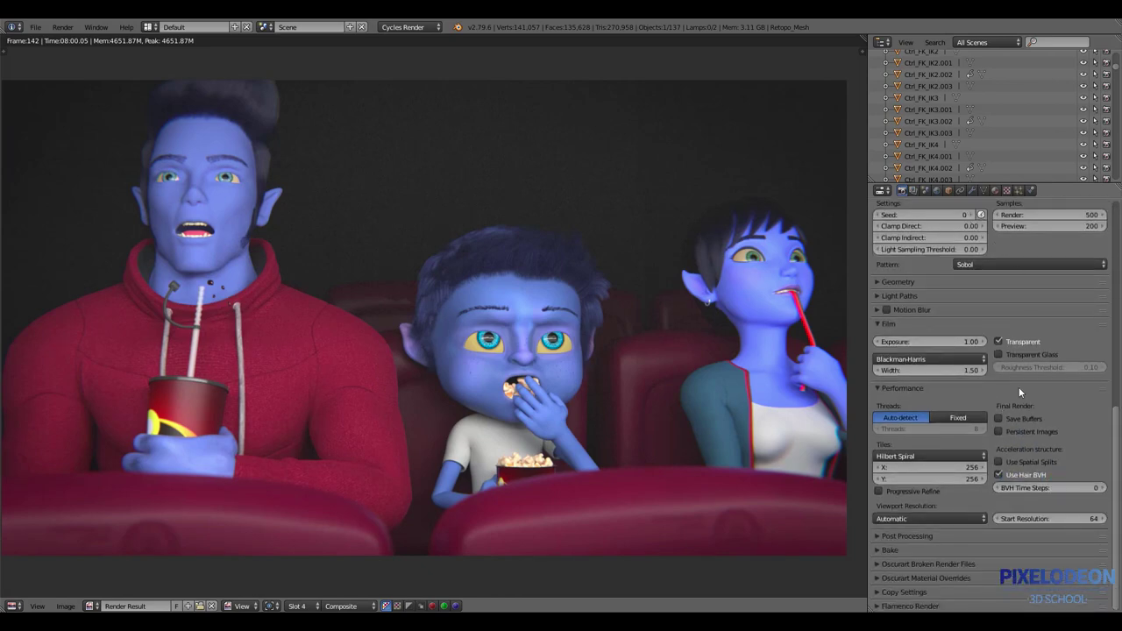
{"action": "scroll", "coordinate": [960, 465], "scroll_direction": "up", "scroll_amount": 1}
{"action": "scroll", "coordinate": [975, 430], "scroll_direction": "down", "scroll_amount": 1}
{"action": "left_click", "coordinate": [964, 468]}
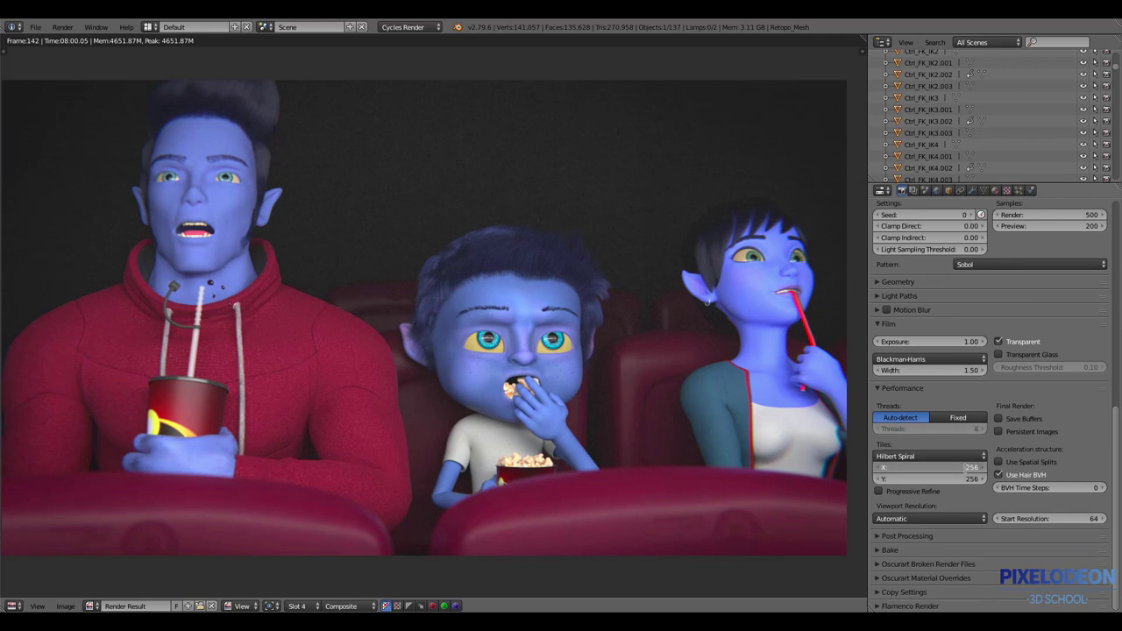
{"action": "type", "text": "32"}
{"action": "key", "text": "Return"}
{"action": "left_click", "coordinate": [968, 478]}
{"action": "type", "text": "32"}
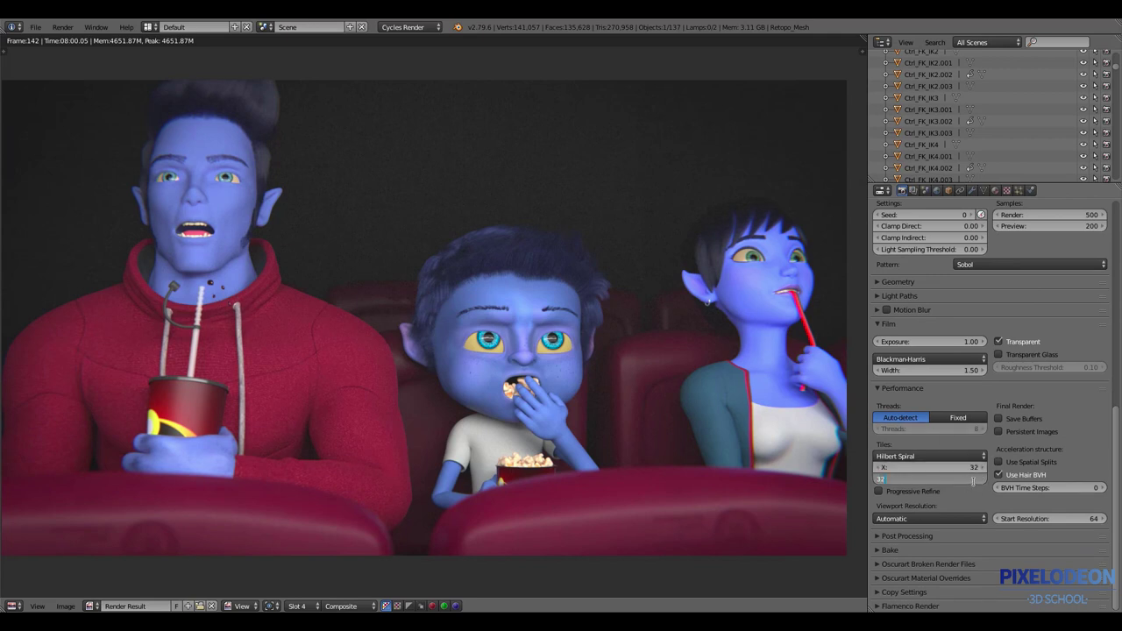
{"action": "key", "text": "Return"}
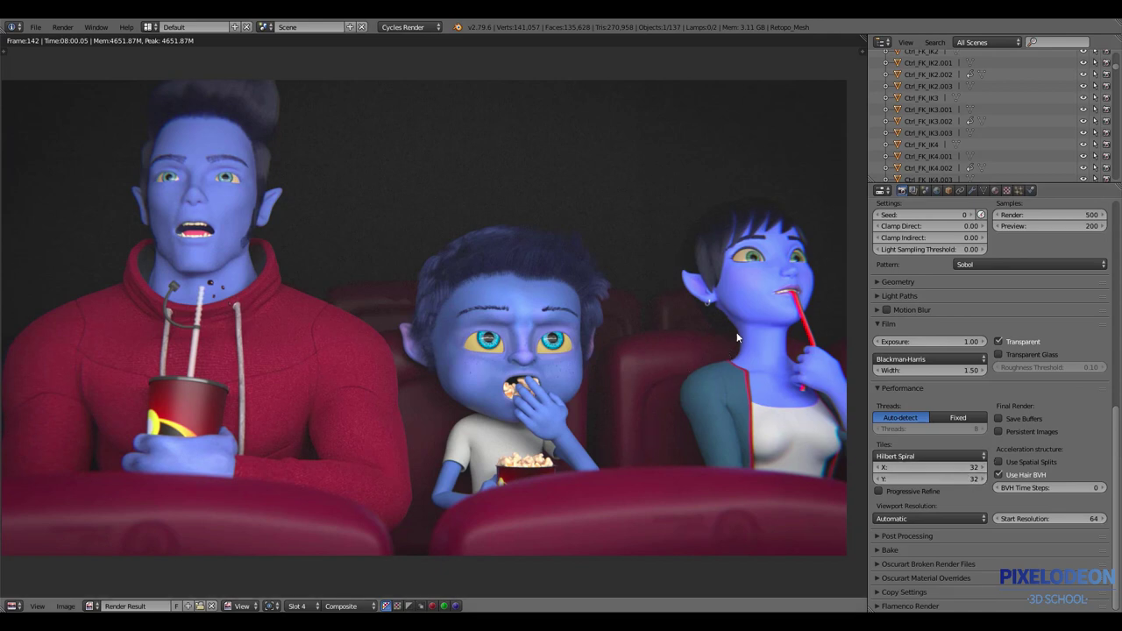
View the render stored in Slot 2, then switch to the other Blender window.
{"action": "left_click", "coordinate": [298, 606]}
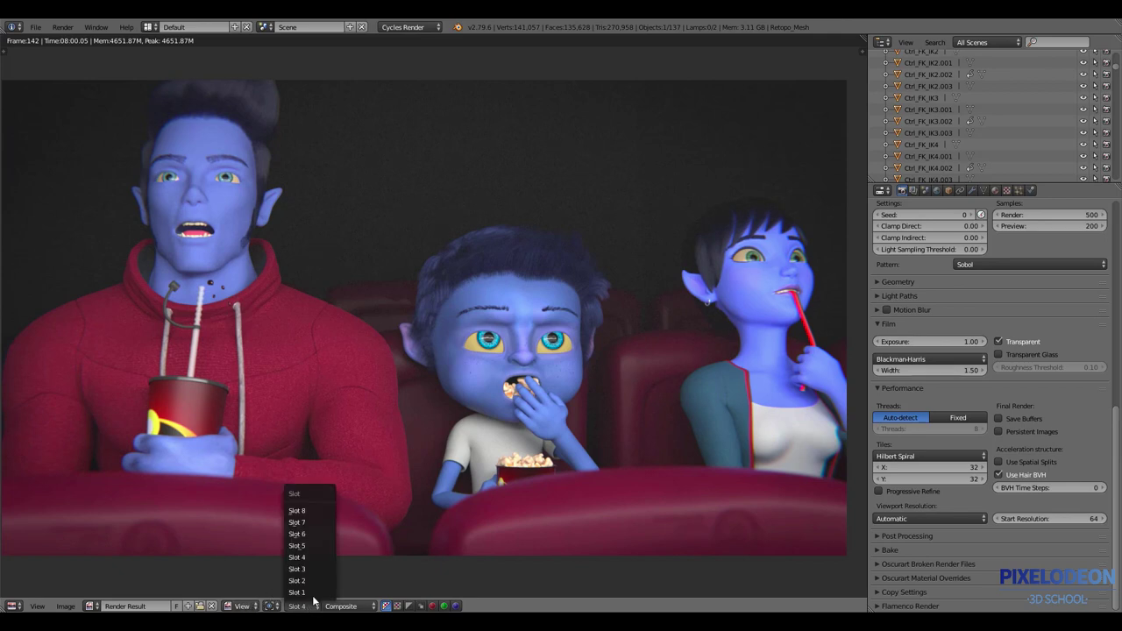
{"action": "left_click", "coordinate": [311, 581]}
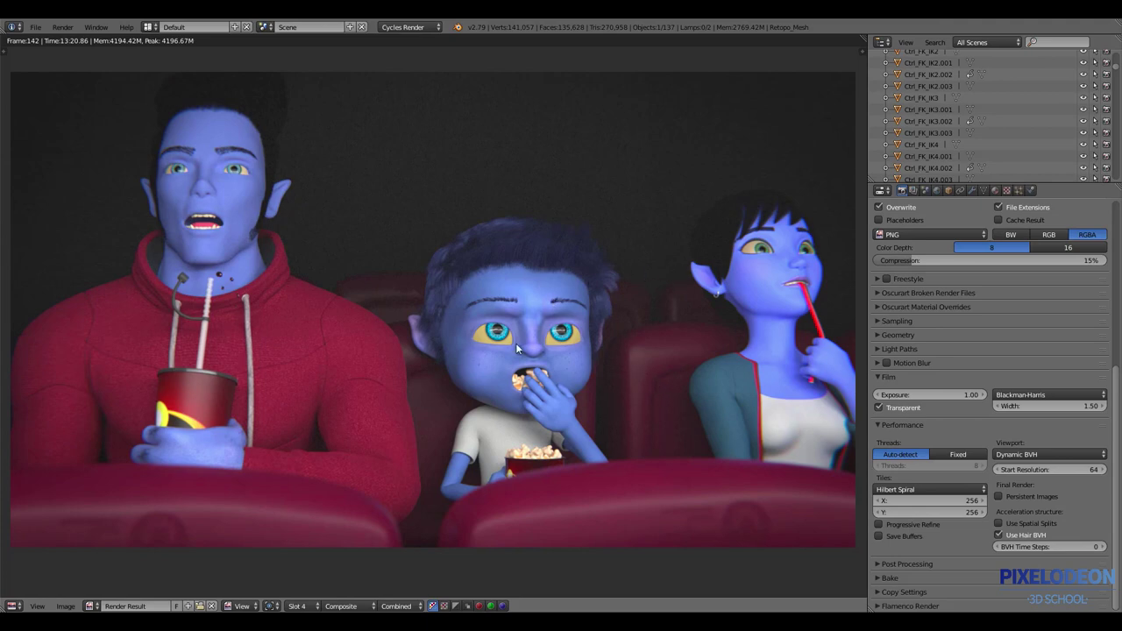
{"action": "key", "text": "alt+Tab"}
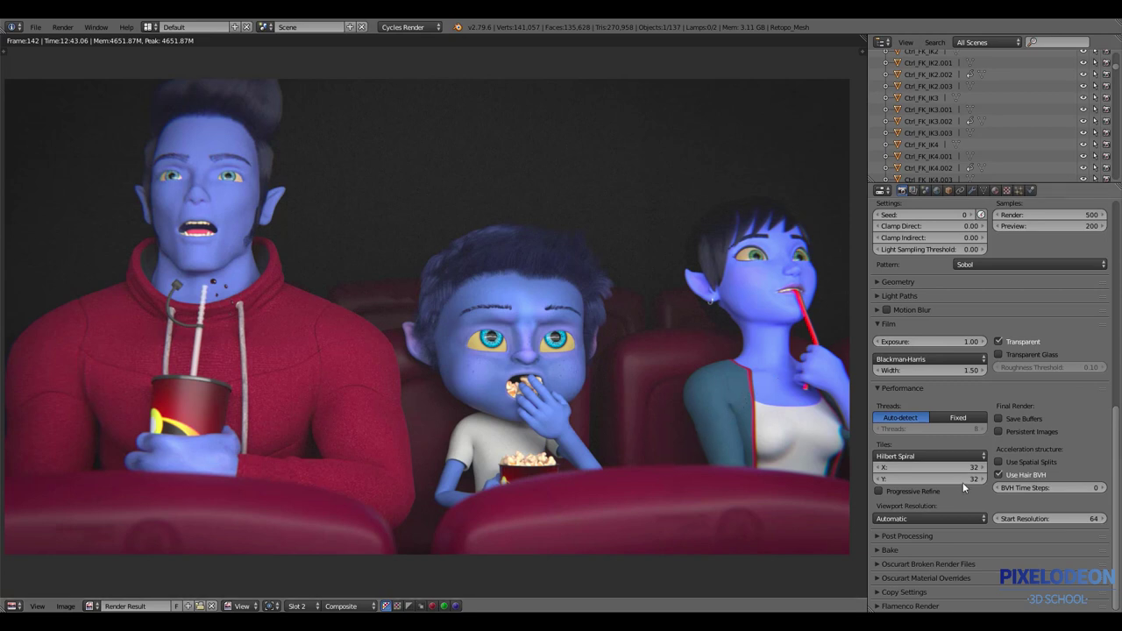
Compare the Slot 4 render with Slot 3's 07:22.35 render.
{"action": "left_click", "coordinate": [298, 606]}
{"action": "left_click", "coordinate": [312, 557]}
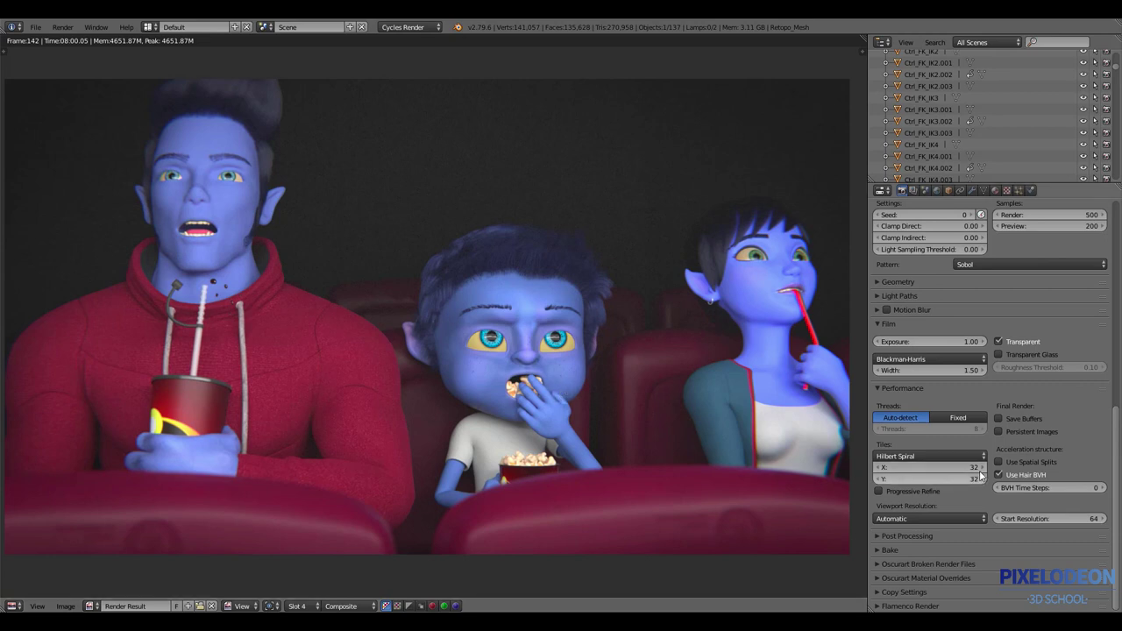
{"action": "left_click", "coordinate": [309, 606]}
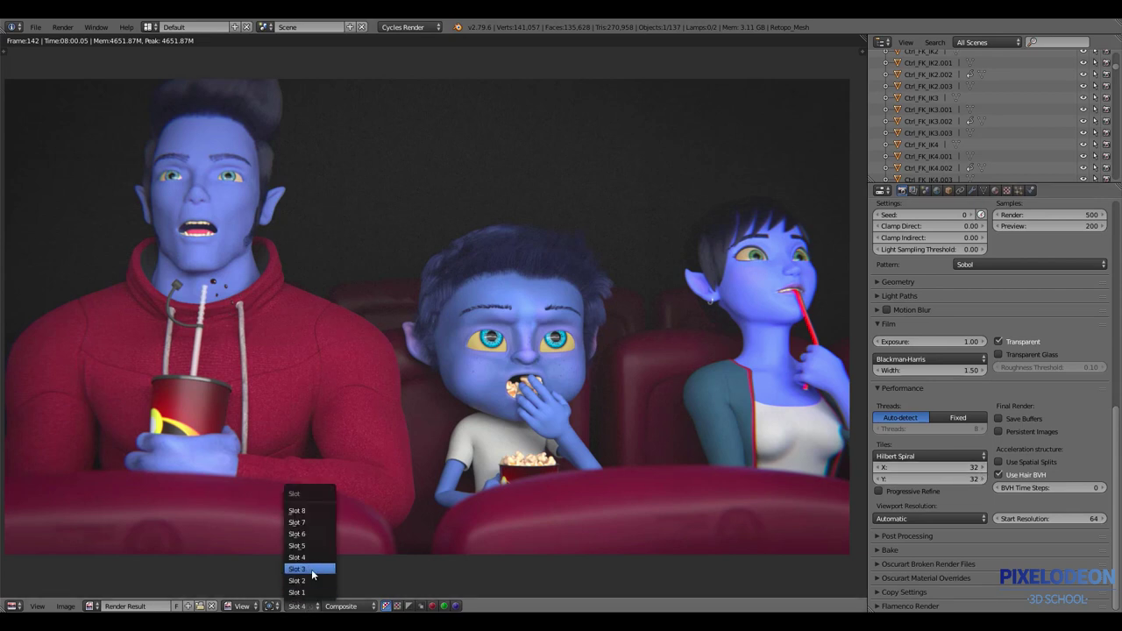
{"action": "left_click", "coordinate": [311, 570]}
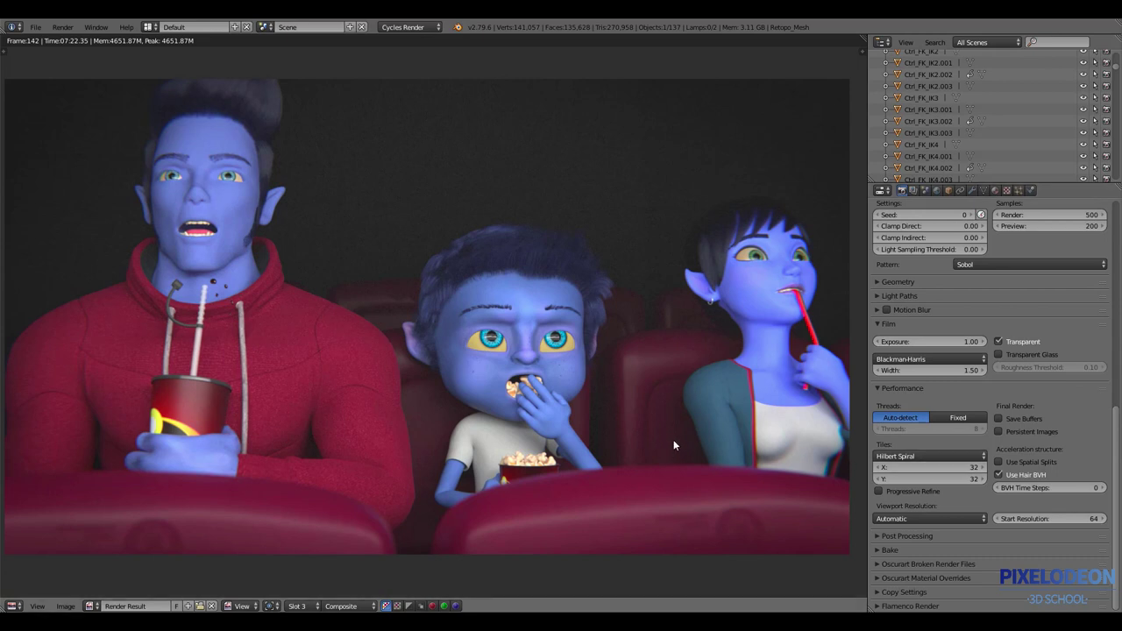
Set the Cycles render tile size (Tiles X and Y) to 16 × 16.
{"action": "left_click", "coordinate": [960, 467]}
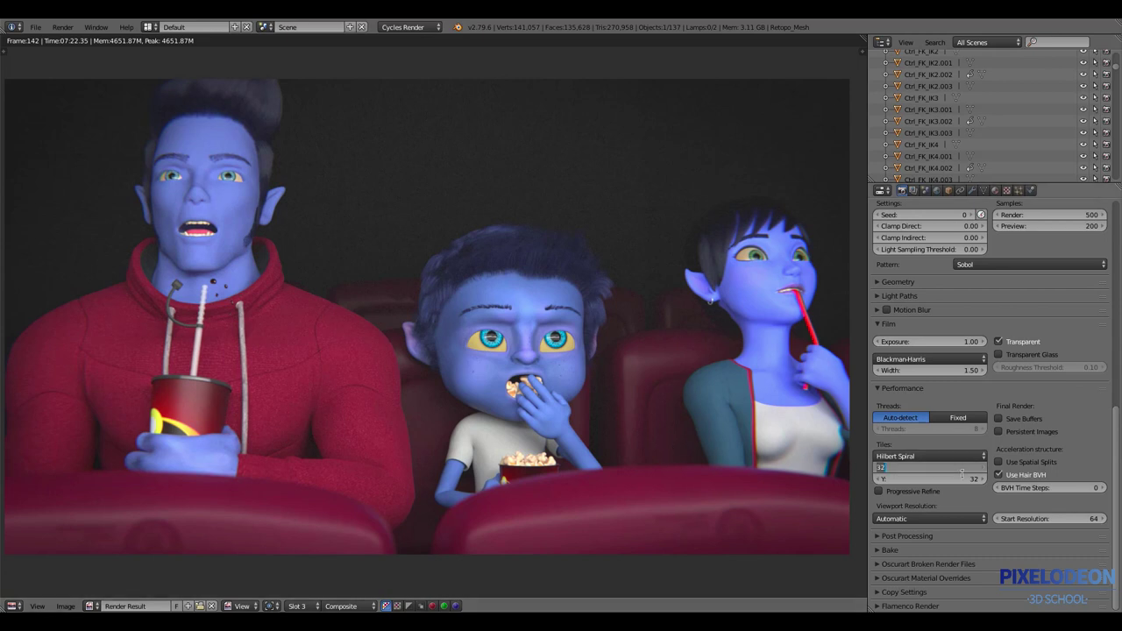
{"action": "type", "text": "15"}
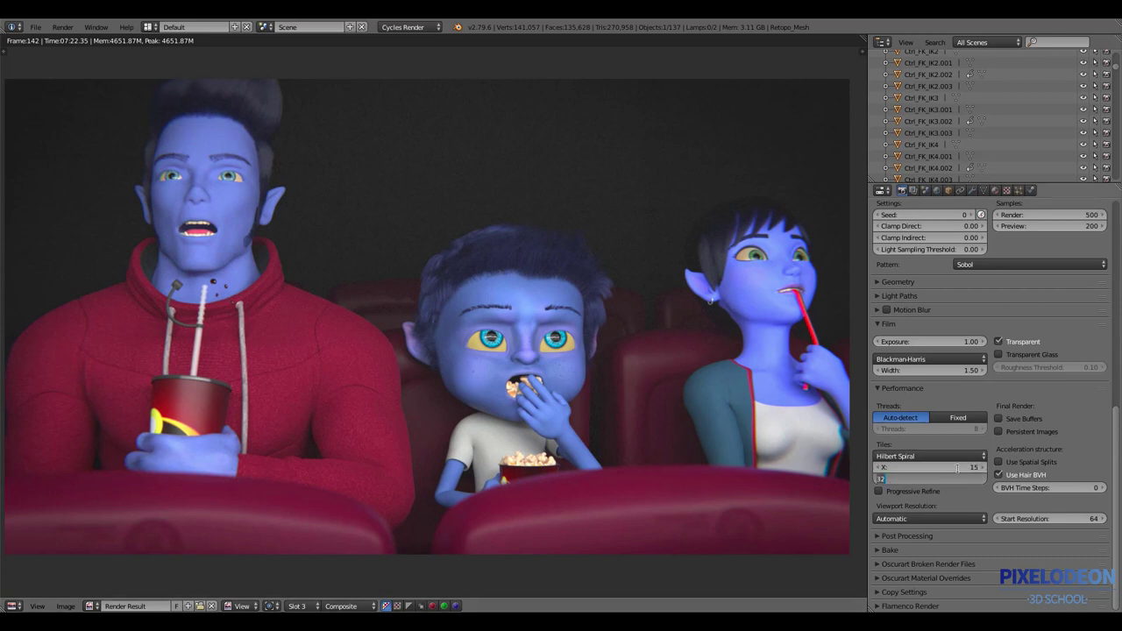
{"action": "key", "text": "BackSpace"}
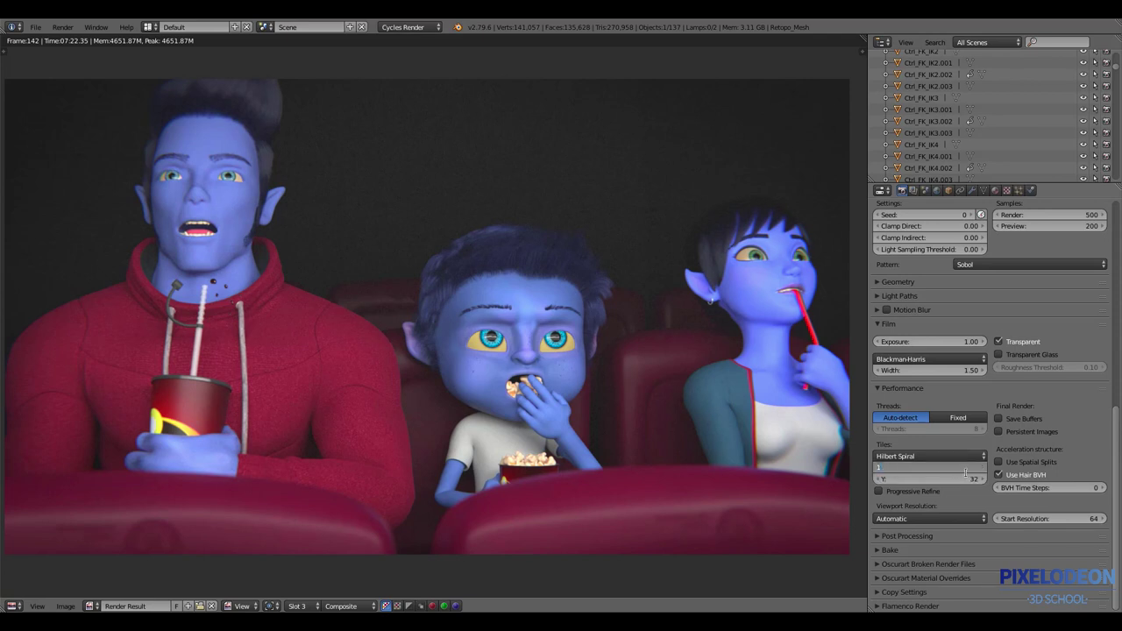
{"action": "left_click", "coordinate": [930, 468]}
{"action": "type", "text": "6"}
{"action": "key", "text": "Tab"}
{"action": "type", "text": "16"}
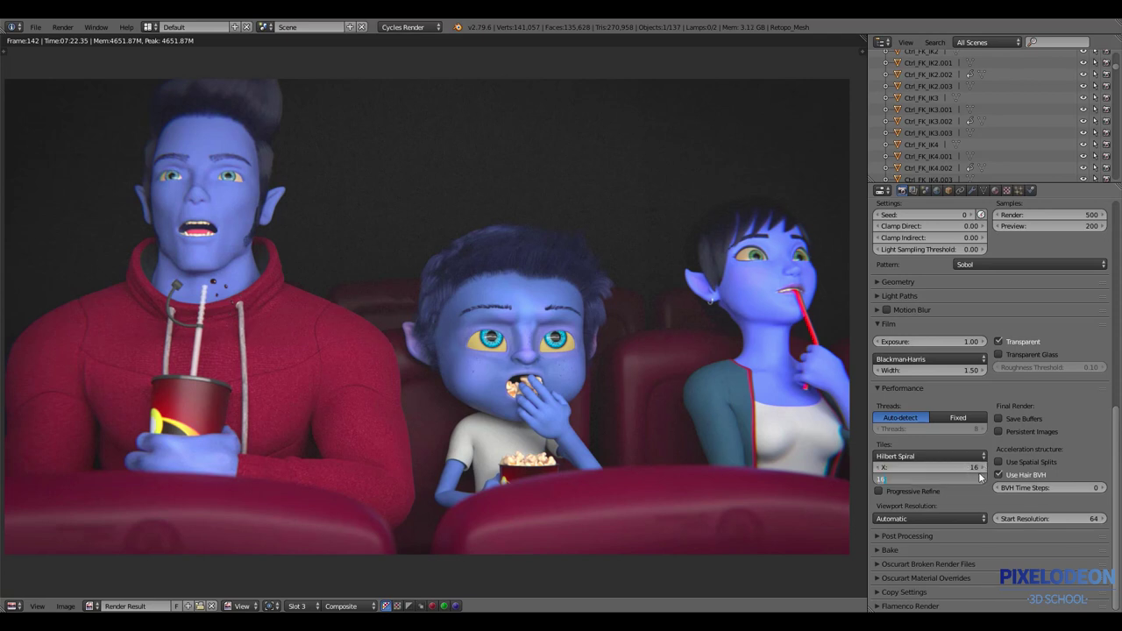
{"action": "key", "text": "Return"}
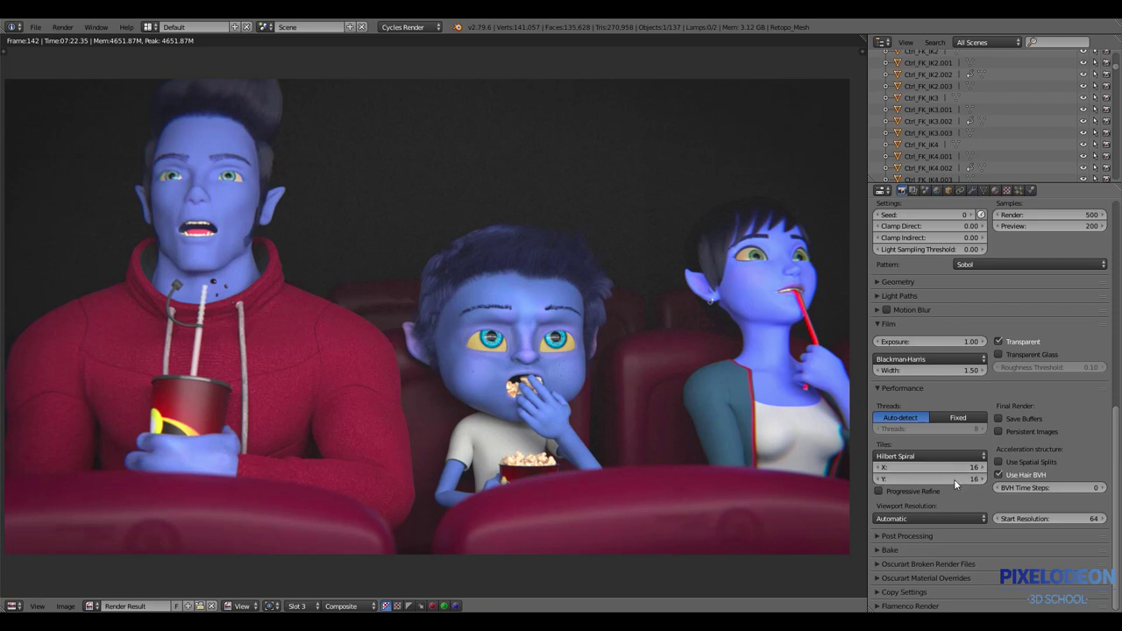
Compare the Slot 2 render, then return to Slot 3's 7:22.35 render.
{"action": "left_click", "coordinate": [307, 607]}
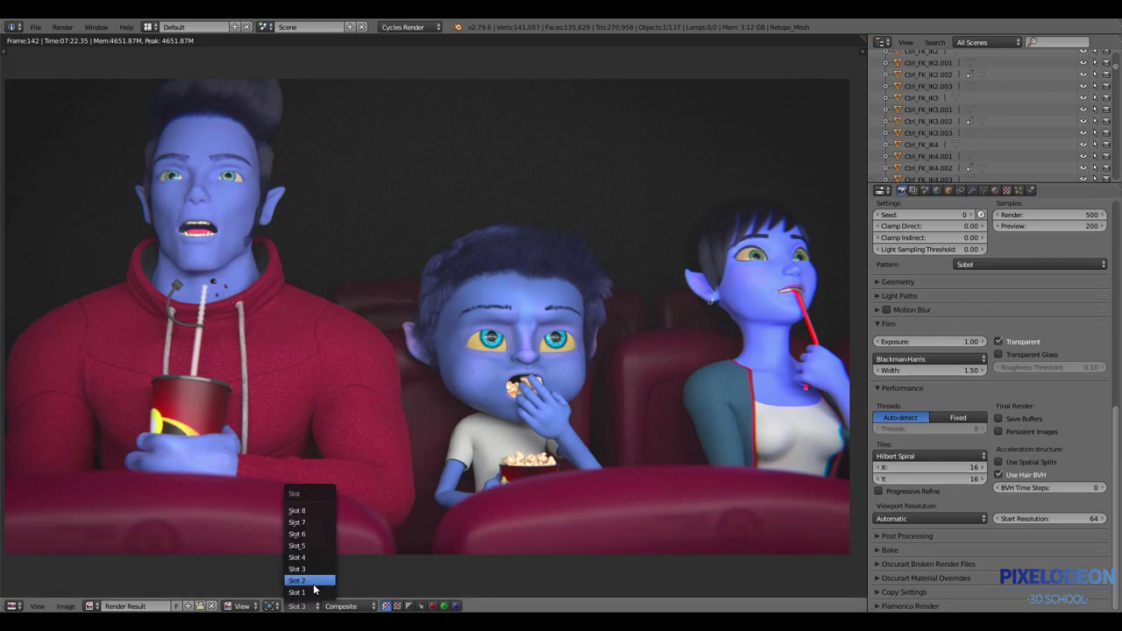
{"action": "left_click", "coordinate": [302, 579]}
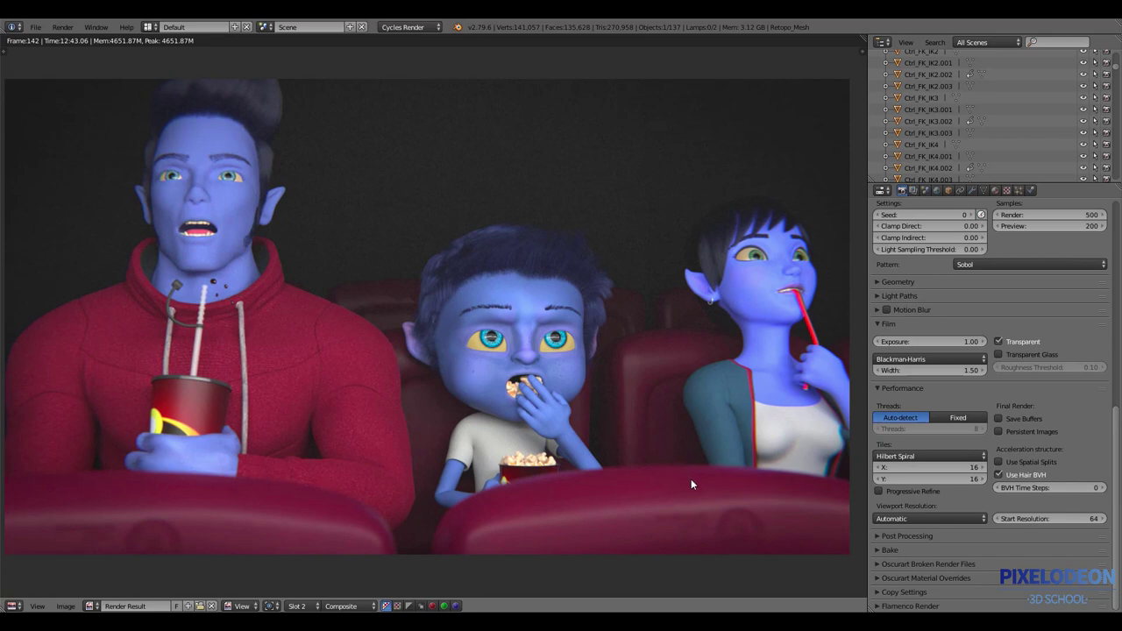
{"action": "left_click", "coordinate": [307, 607]}
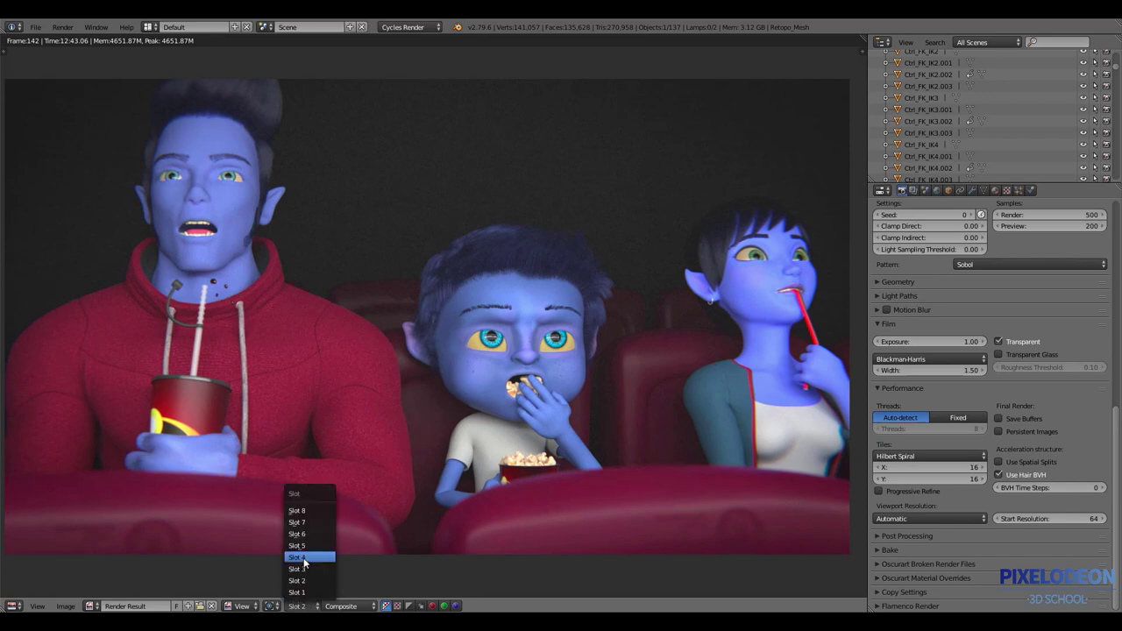
{"action": "left_click", "coordinate": [316, 567]}
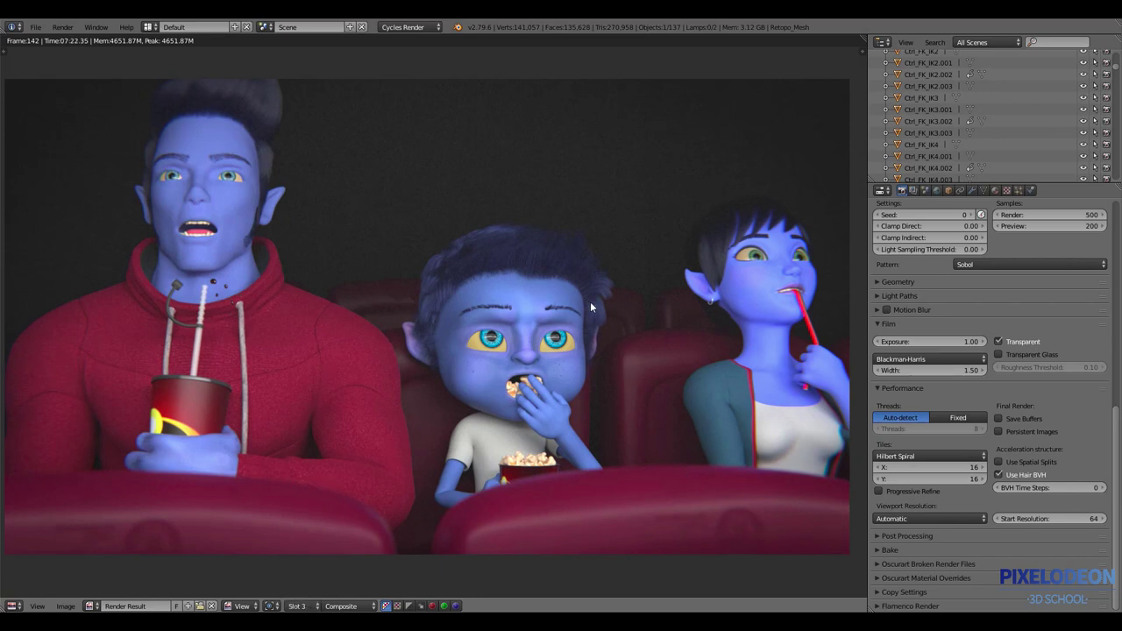